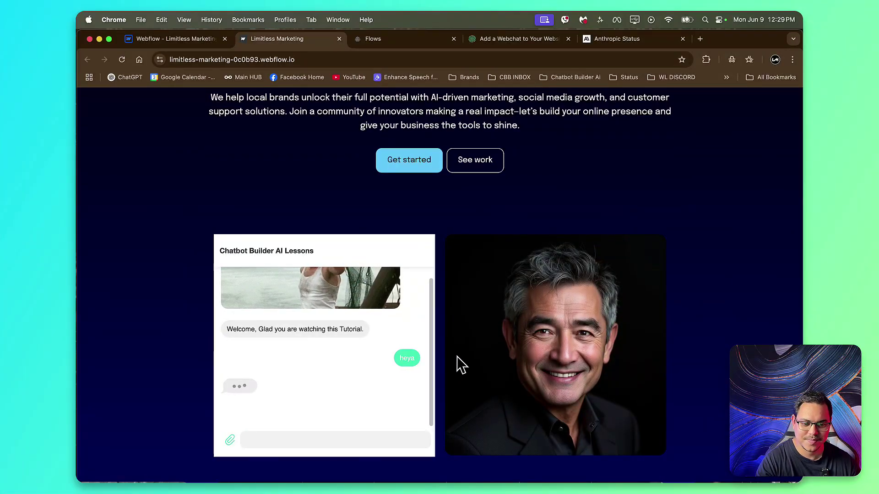
# Scroll the workspace's All sites list to bring the Limitless Marketing site into view
pyautogui.scroll(-3, 455, 362)
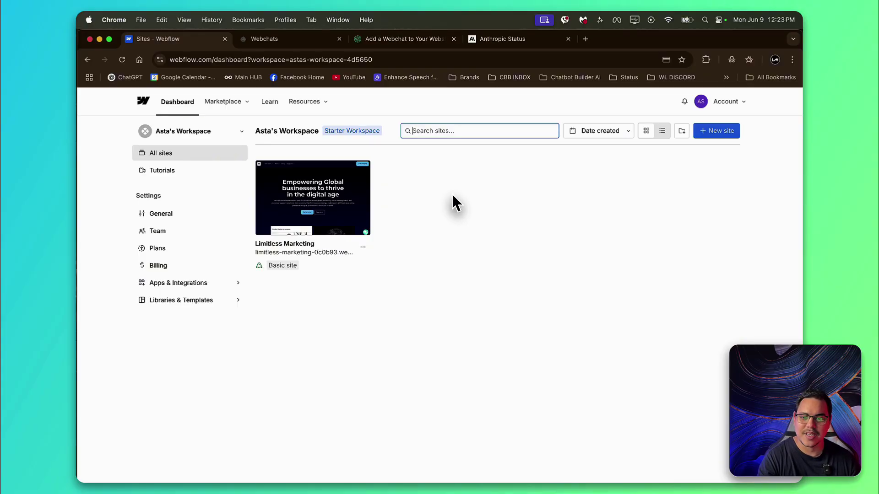
# Select the two-line iframe embed snippet in the 'Add a Webchat to Your Website' guide
pyautogui.click(402, 40)
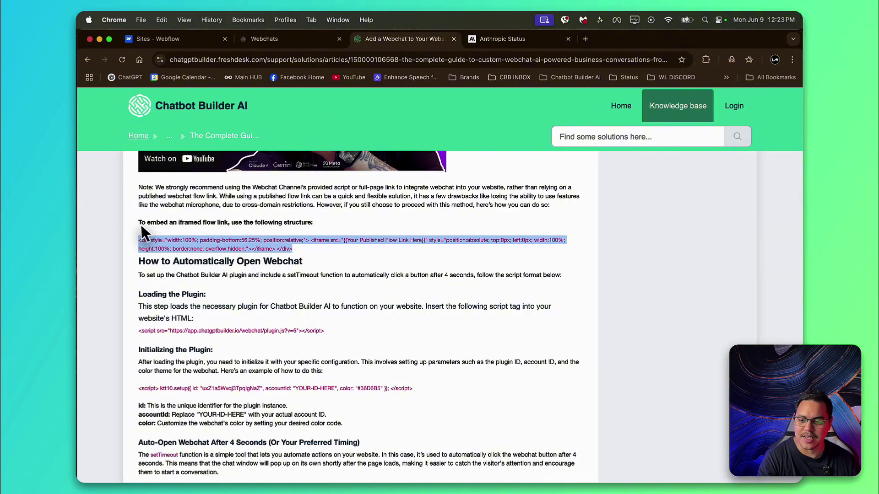
pyautogui.scroll(3, 250, 231)
pyautogui.scroll(-3, 265, 242)
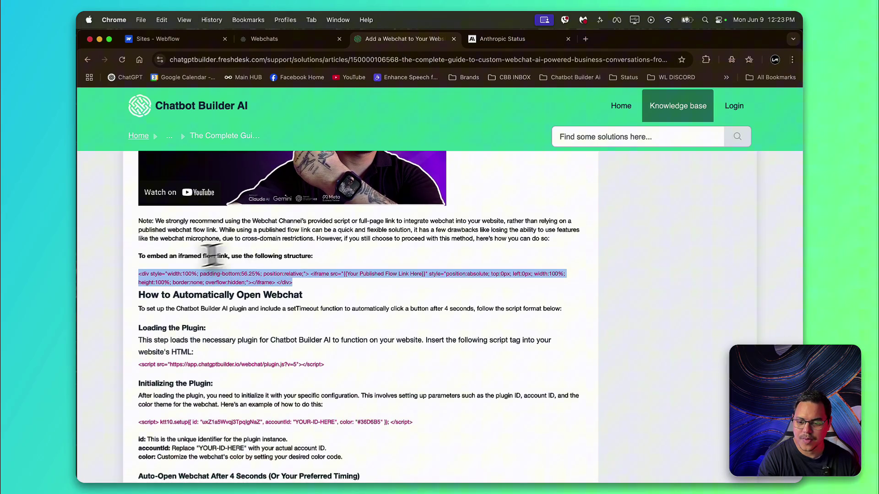
pyautogui.moveTo(138, 255); pyautogui.dragTo(320, 255)
pyautogui.scroll(-2, 315, 269)
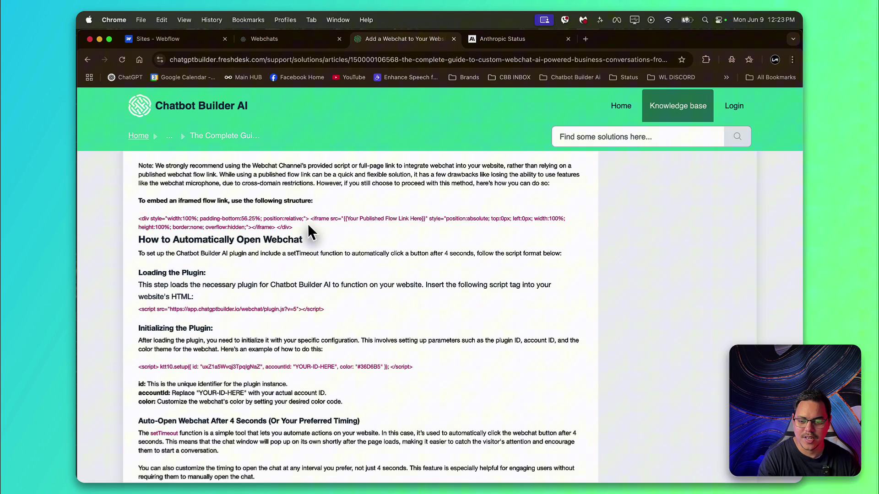
pyautogui.moveTo(308, 224); pyautogui.dragTo(135, 216)
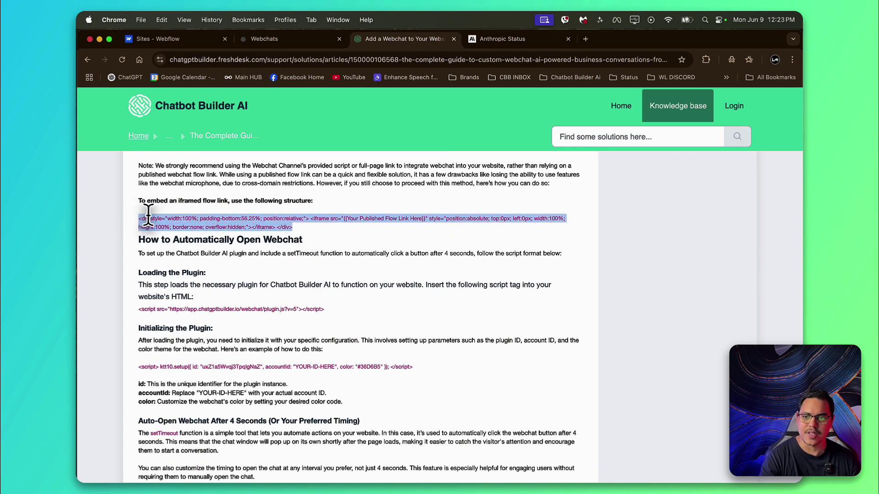
# Open Limitless Marketing from the Sites dashboard in the Designer and look over the home hero
pyautogui.click(176, 44)
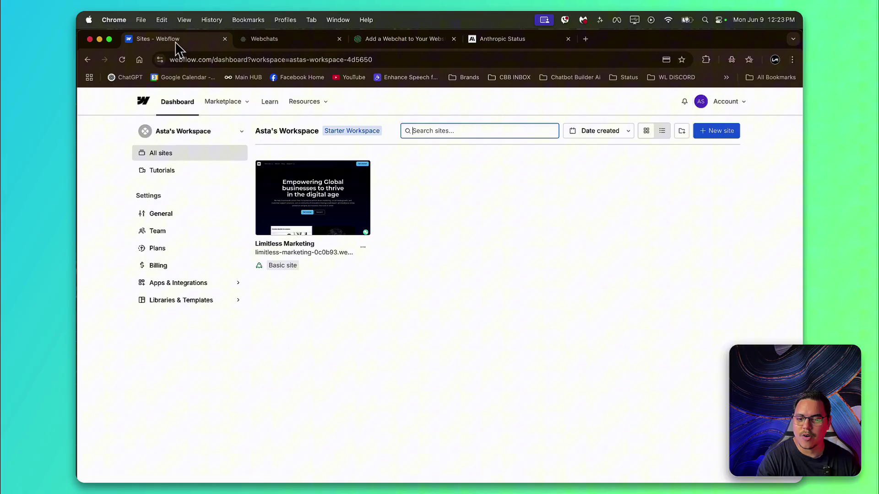
pyautogui.moveTo(367, 230)
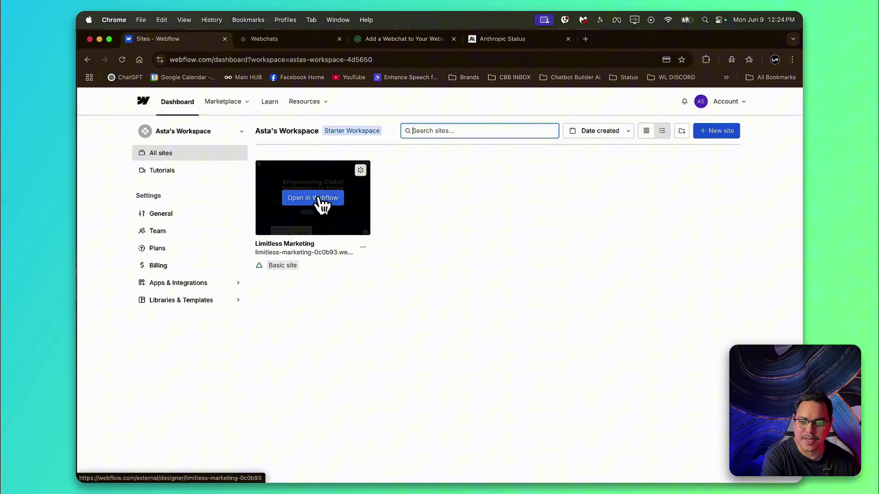
pyautogui.click(319, 199)
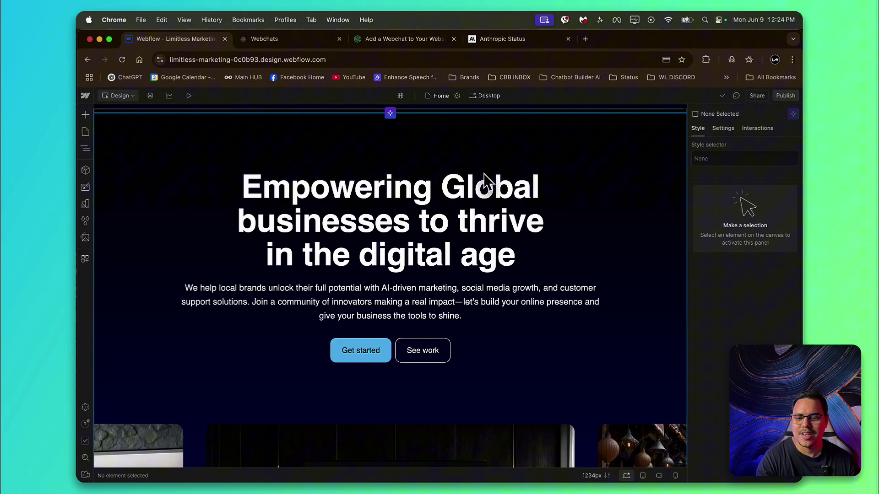
pyautogui.scroll(-3, 343, 212)
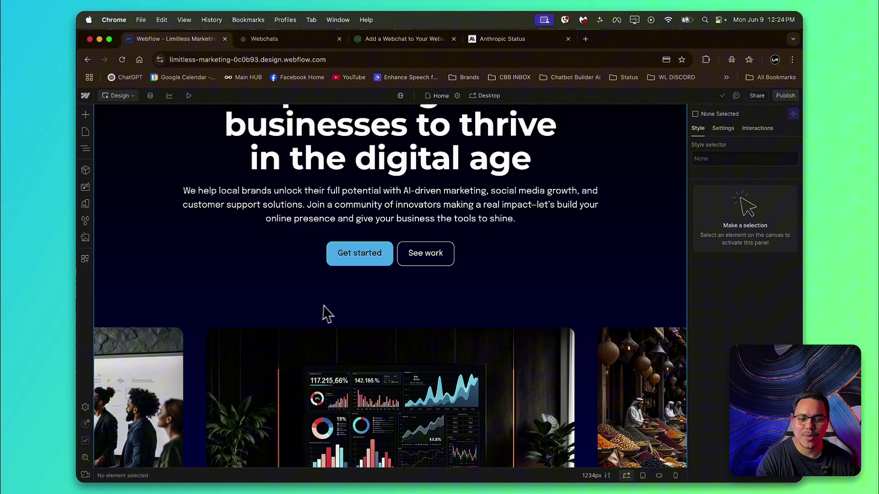
pyautogui.scroll(4, 343, 303)
pyautogui.scroll(2, 371, 188)
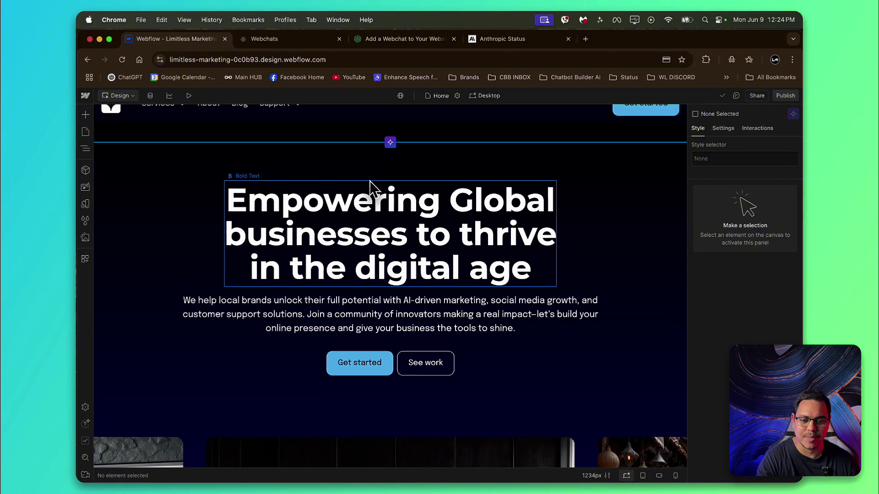
pyautogui.scroll(-3, 425, 366)
pyautogui.scroll(-4, 425, 366)
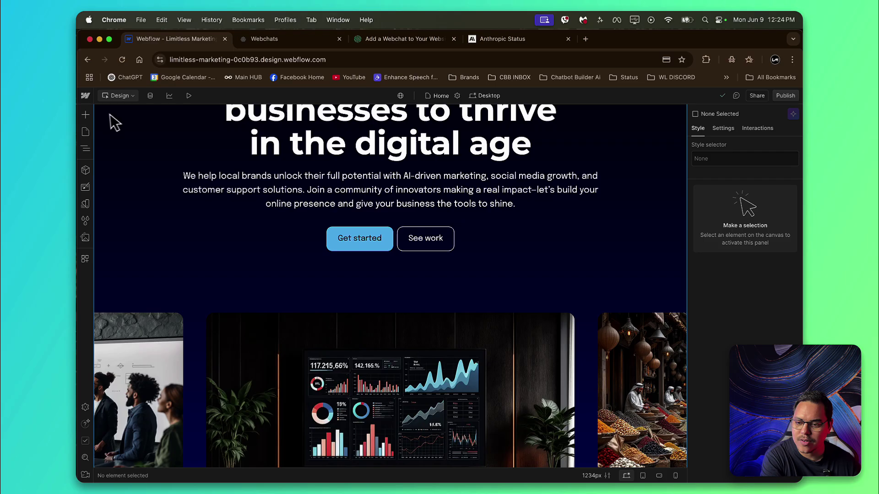
# Add a new Section below the hero buttons
pyautogui.click(86, 114)
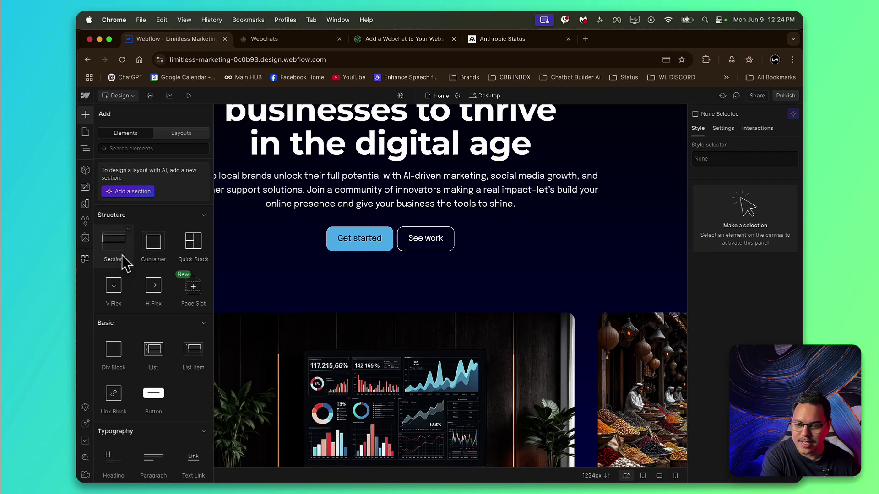
pyautogui.moveTo(121, 249); pyautogui.dragTo(386, 282)
pyautogui.scroll(-2, 388, 289)
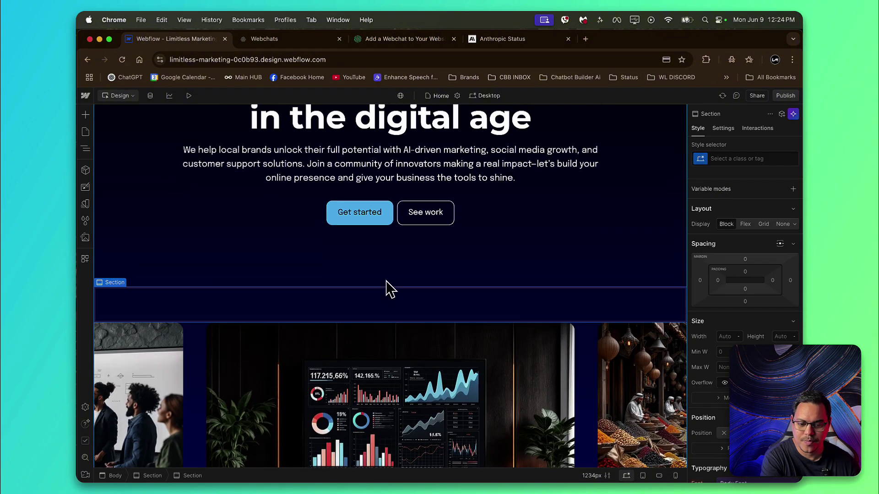
# Place a Container in the new section with a 6/6 two-column Columns element inside
pyautogui.click(86, 115)
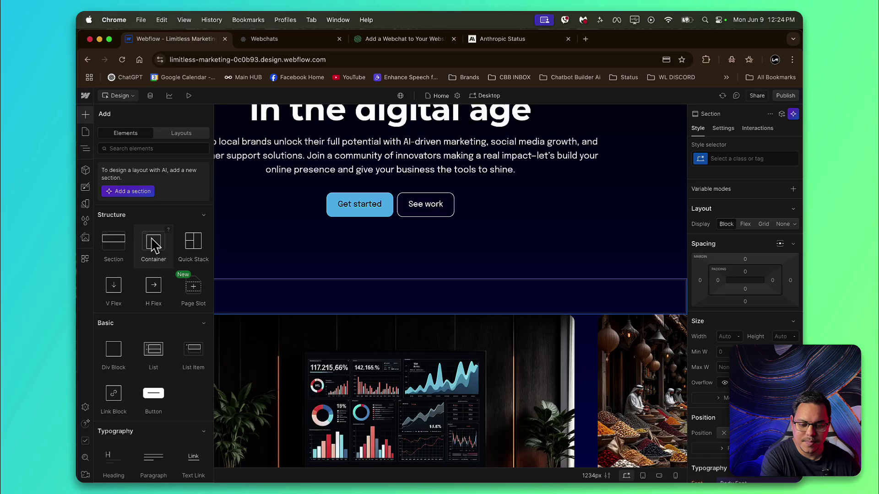
pyautogui.moveTo(153, 245); pyautogui.dragTo(389, 297)
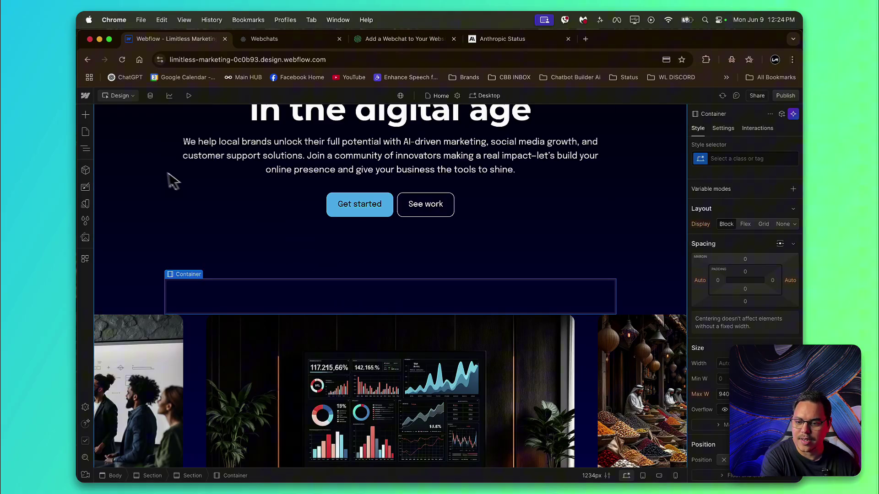
pyautogui.click(86, 115)
pyautogui.scroll(-3, 189, 300)
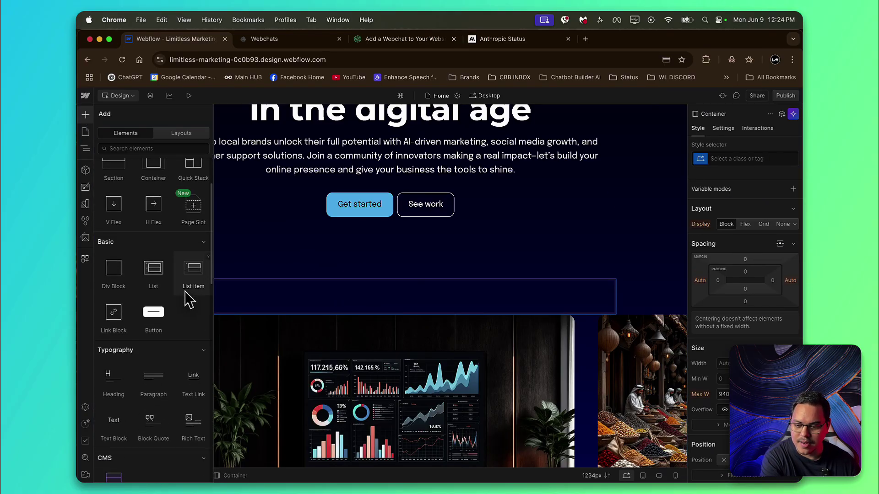
pyautogui.scroll(-10, 188, 299)
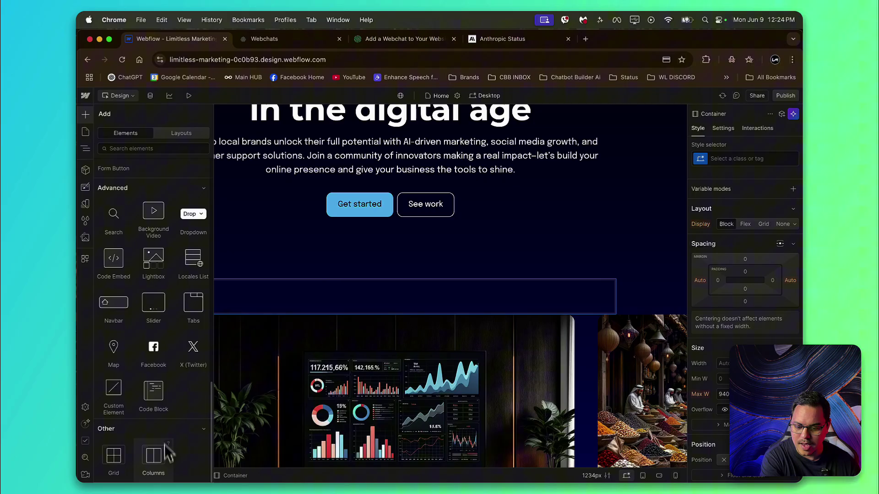
pyautogui.moveTo(167, 453); pyautogui.dragTo(349, 288)
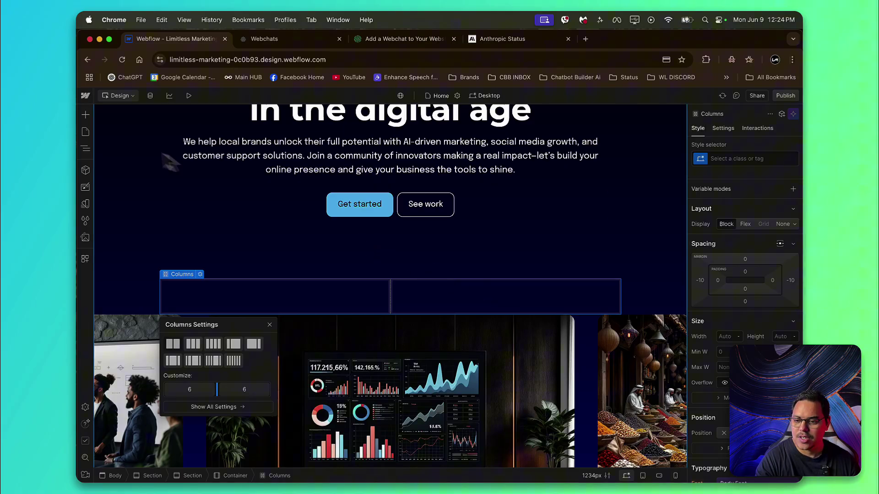
# Drop an Image into Column 2 and replace it with the bec1 grey-haired man's portrait
pyautogui.click(85, 114)
pyautogui.scroll(-5, 172, 316)
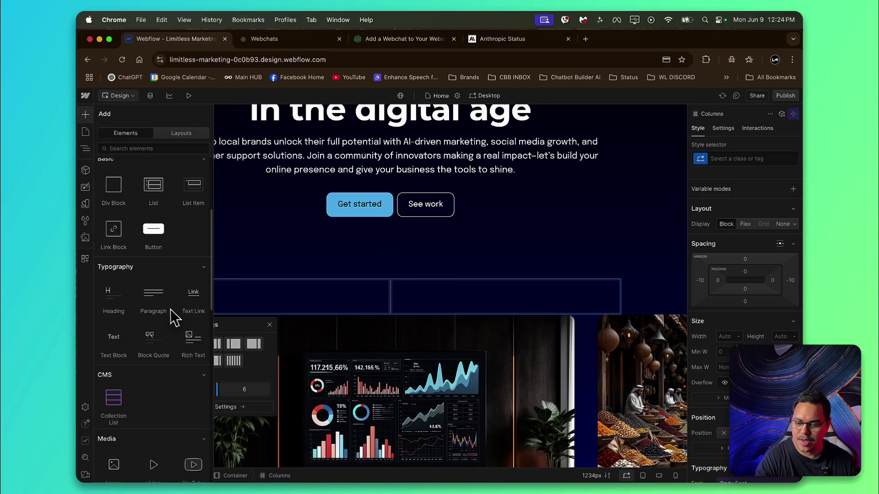
pyautogui.scroll(-5, 172, 316)
pyautogui.moveTo(120, 222); pyautogui.dragTo(461, 290)
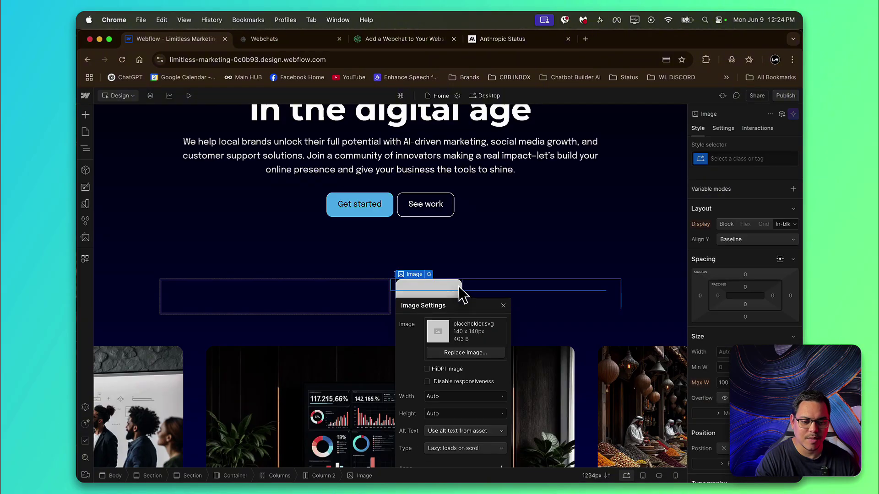
pyautogui.click(465, 355)
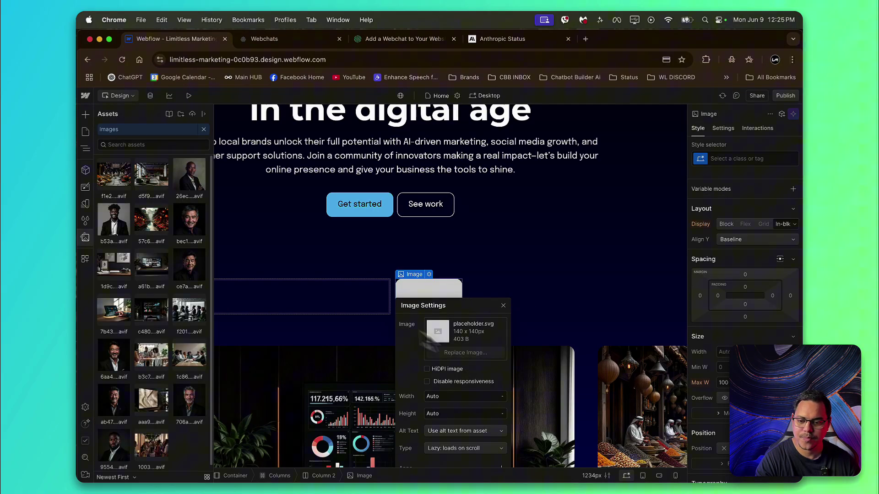
pyautogui.click(189, 223)
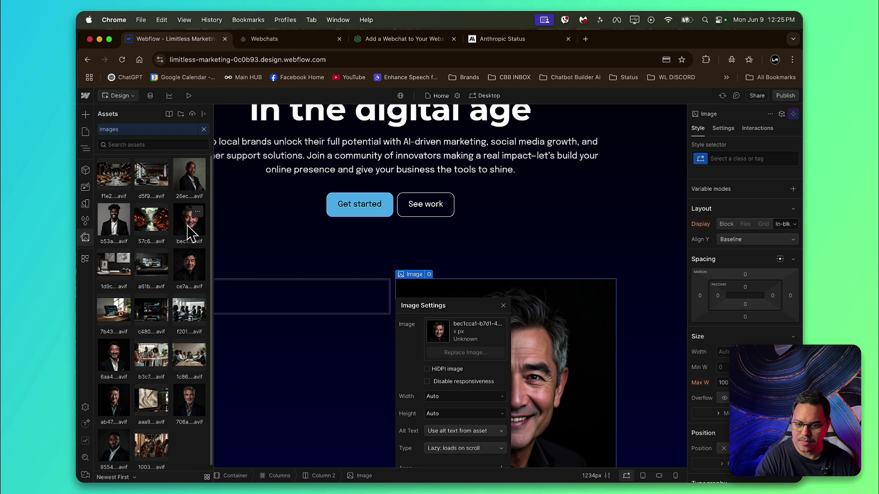
pyautogui.click(536, 255)
pyautogui.scroll(-2, 561, 248)
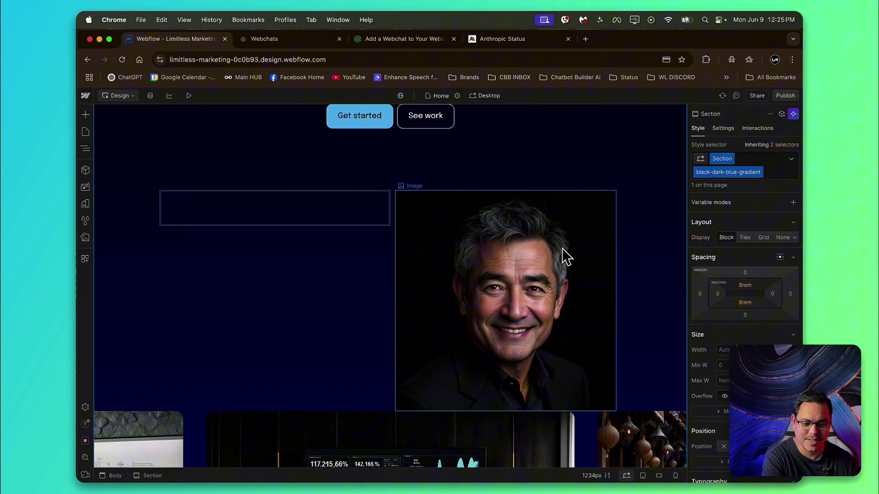
pyautogui.scroll(-1, 562, 249)
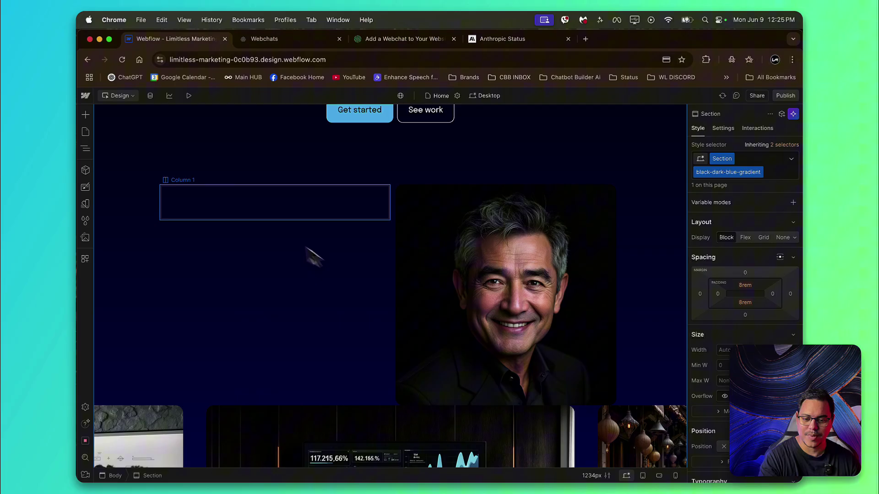
# Add a Code Embed element to the empty left column
pyautogui.click(284, 201)
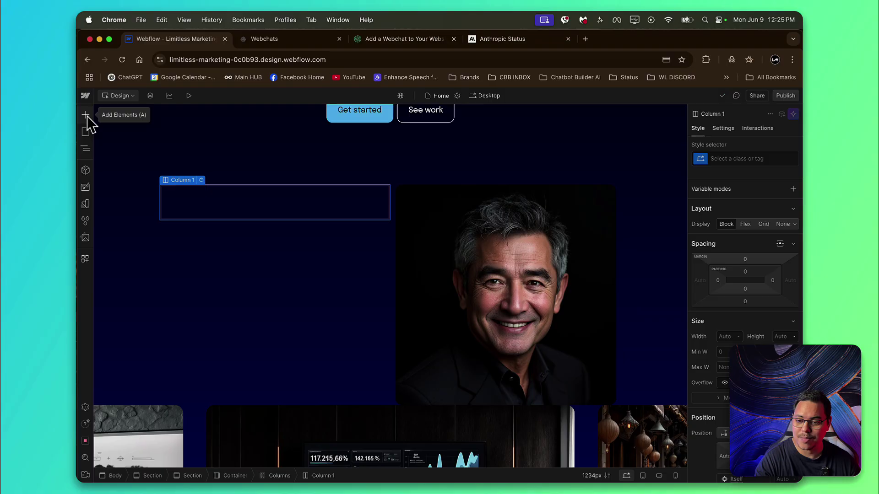
pyautogui.click(86, 116)
pyautogui.scroll(-10, 120, 224)
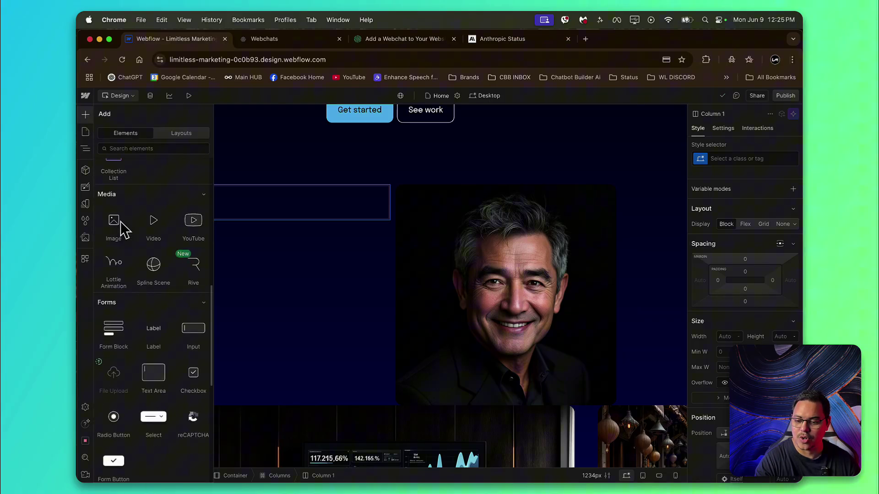
pyautogui.scroll(-5, 121, 221)
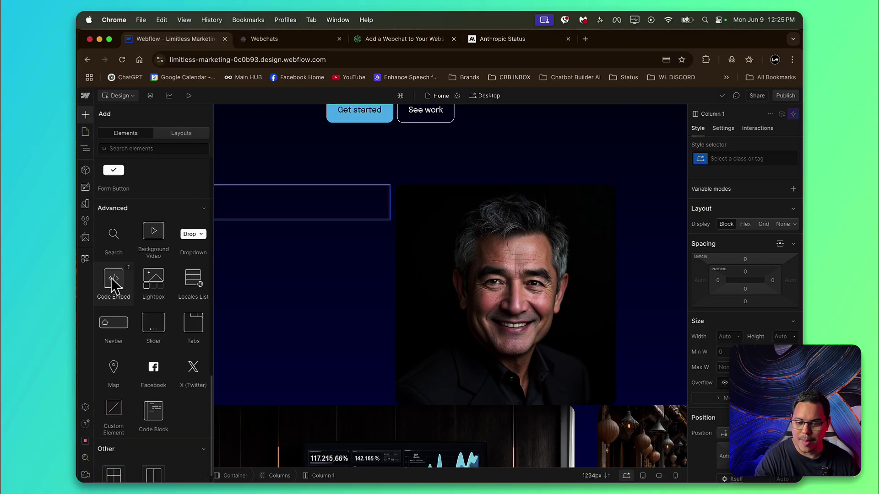
pyautogui.moveTo(144, 287); pyautogui.dragTo(254, 197)
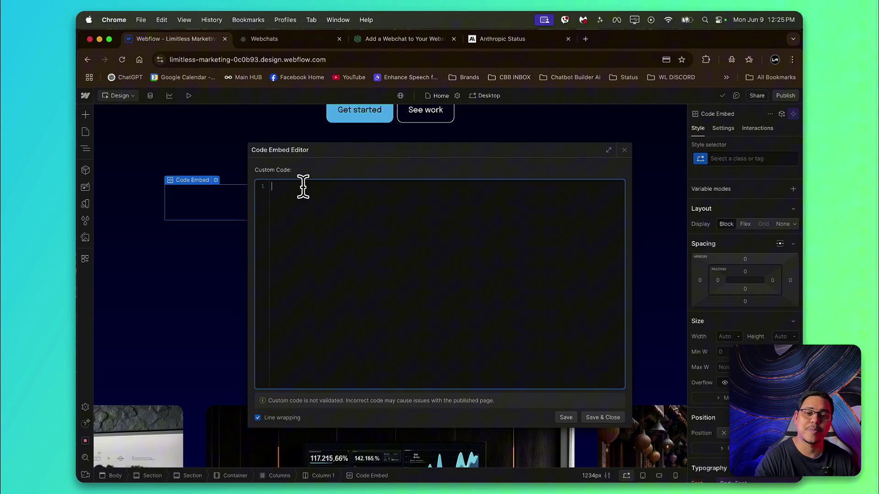
# Copy the guide's iframe snippet and paste it into the Code Embed Editor
pyautogui.click(381, 40)
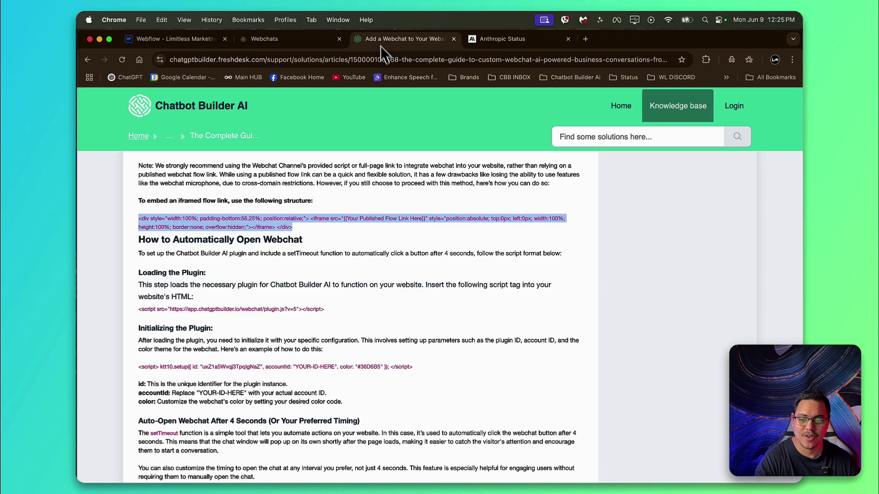
pyautogui.rightClick(249, 218)
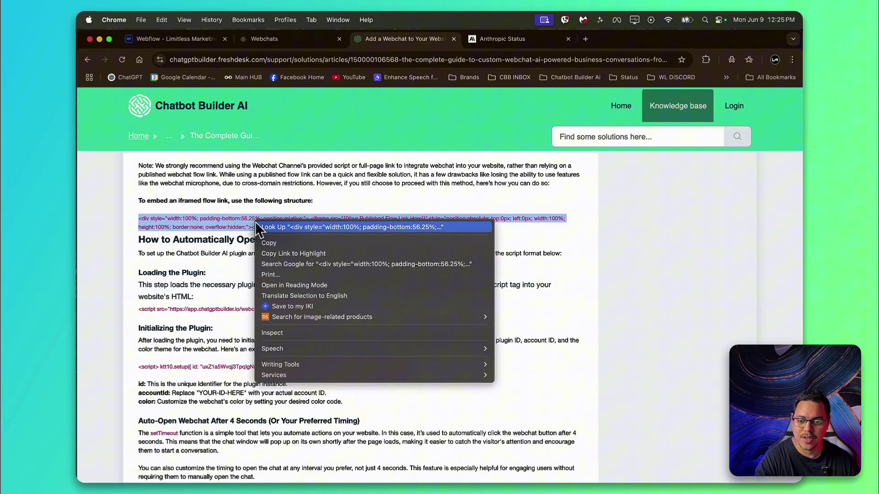
pyautogui.click(288, 241)
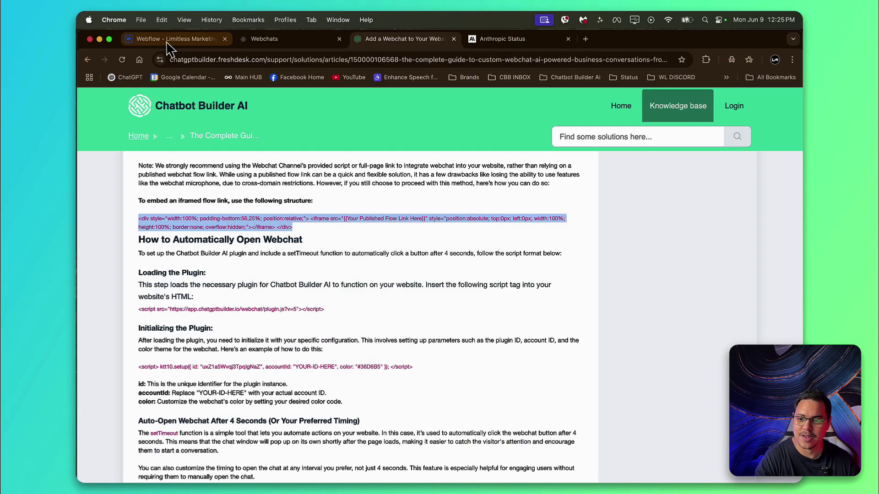
pyautogui.click(168, 40)
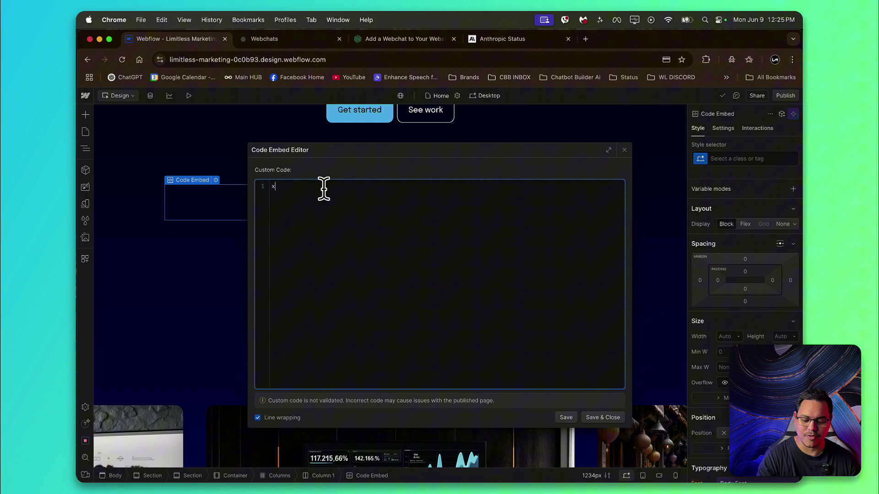
pyautogui.press('super+v')
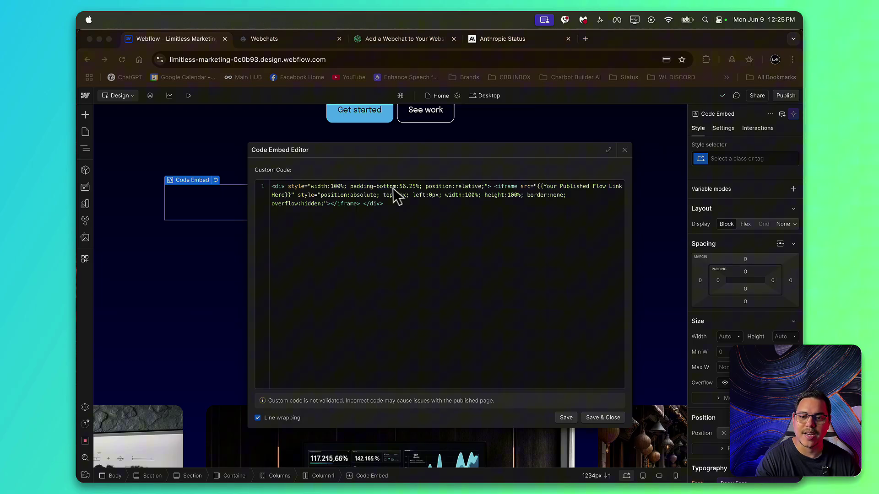
pyautogui.click(279, 41)
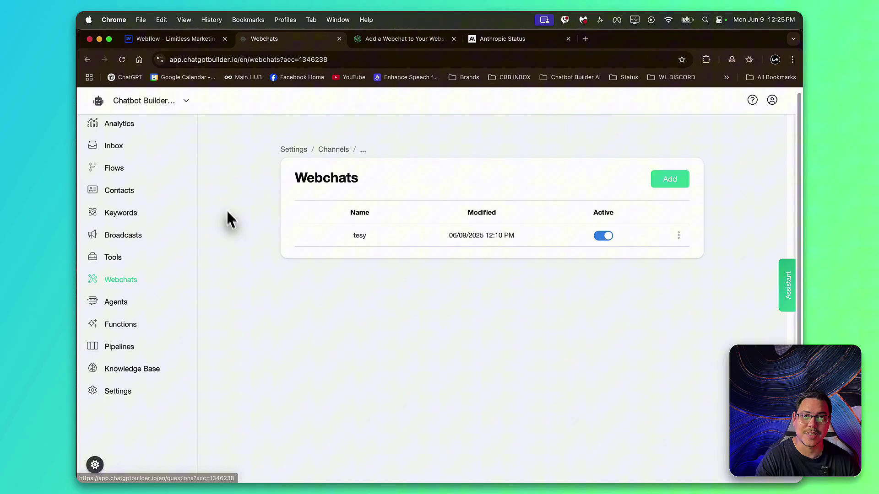
# Copy the Welcome Message flow's WebChat link through Get Link on the Flows page
pyautogui.click(114, 167)
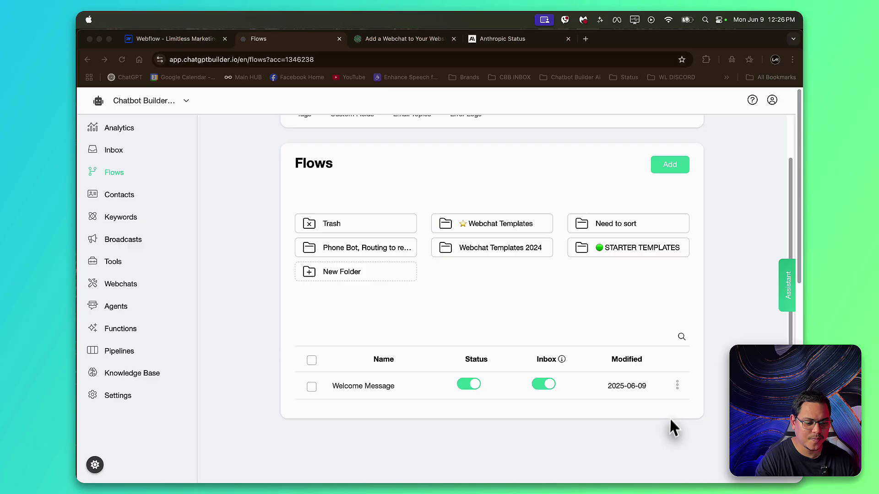
pyautogui.click(677, 387)
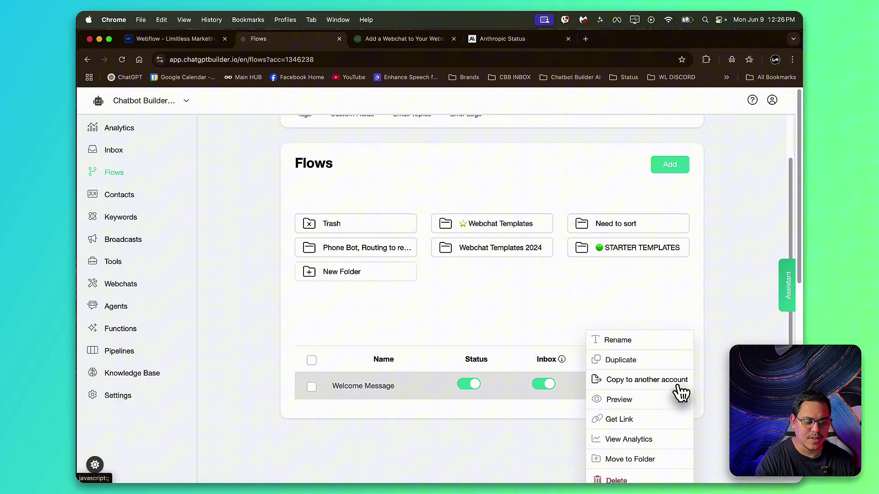
pyautogui.click(618, 420)
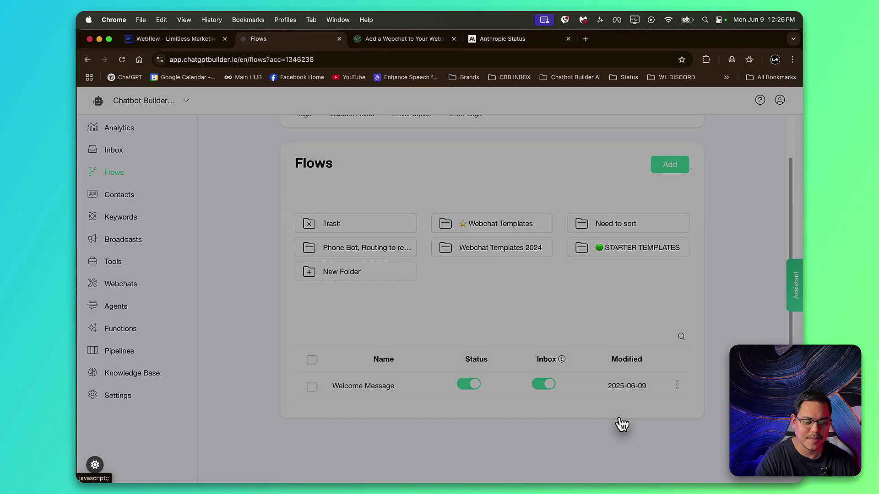
pyautogui.click(530, 183)
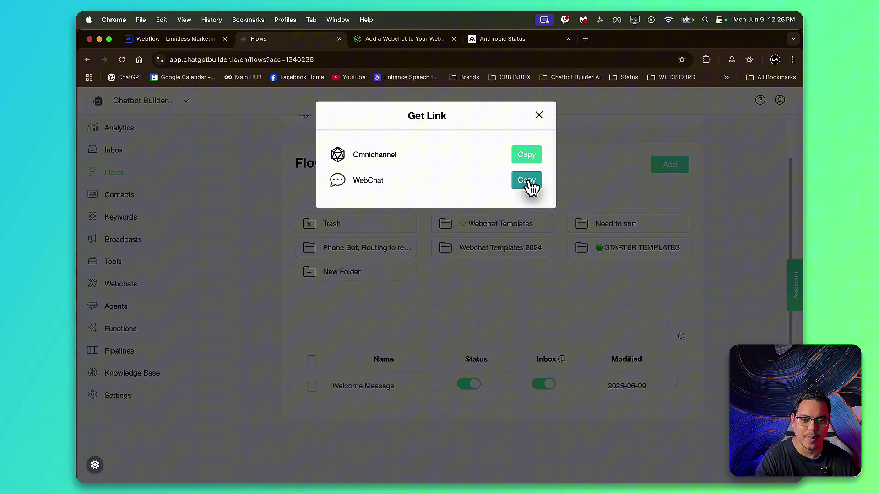
# Replace the {{Your Published Flow Link Here}} placeholder with the copied WebChat link and save
pyautogui.click(539, 116)
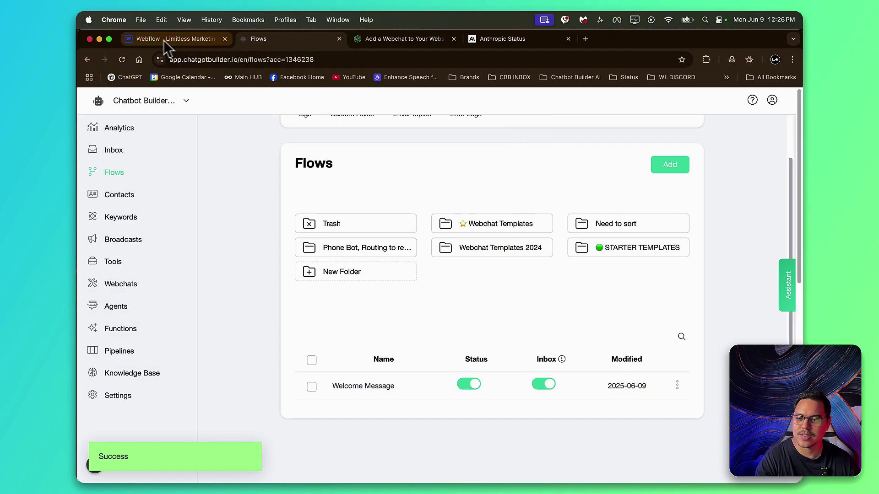
pyautogui.click(172, 42)
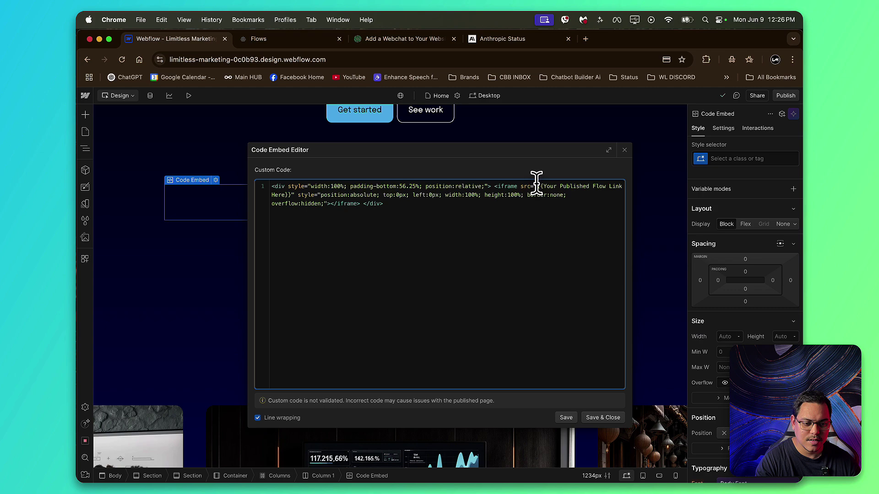
pyautogui.moveTo(536, 183); pyautogui.dragTo(289, 195)
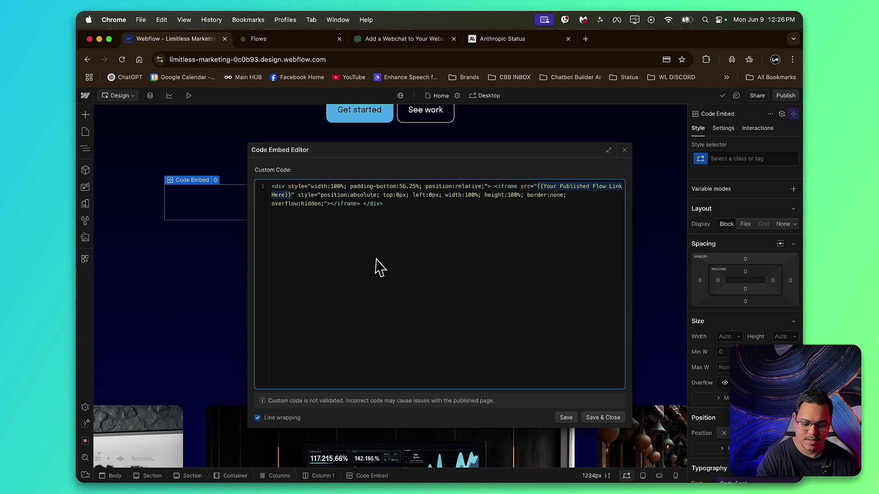
pyautogui.press('super+v')
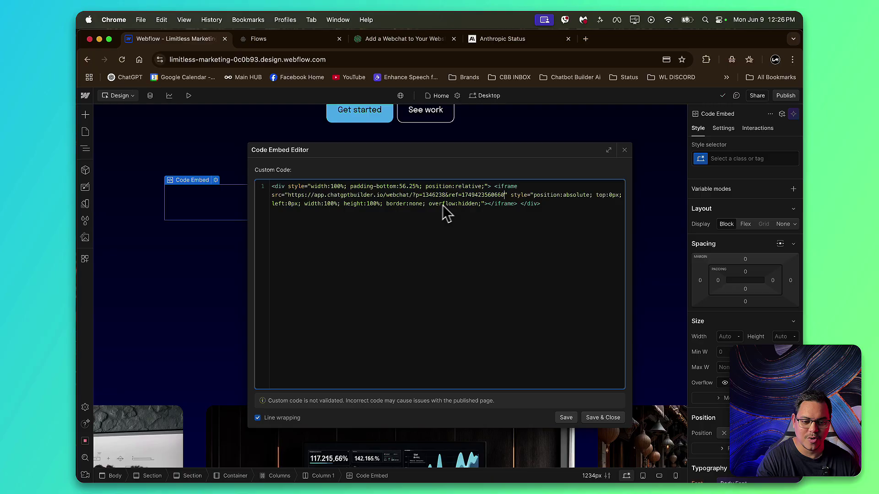
pyautogui.click(602, 417)
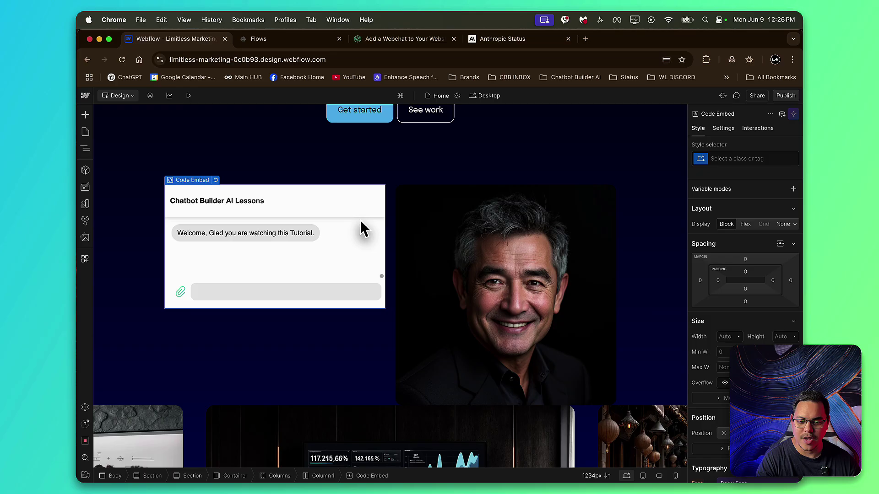
# Change the embedded iframe's height from 100% to 179% and save the embed
pyautogui.doubleClick(346, 233)
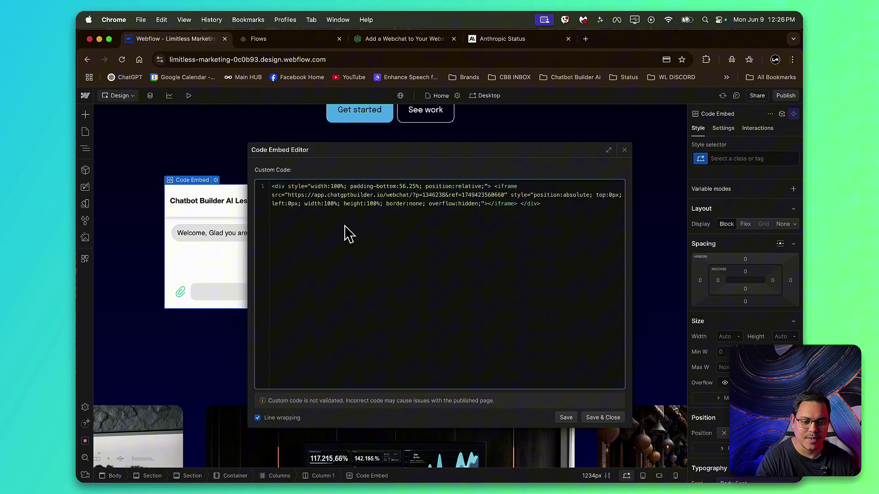
pyautogui.moveTo(343, 204); pyautogui.dragTo(380, 203)
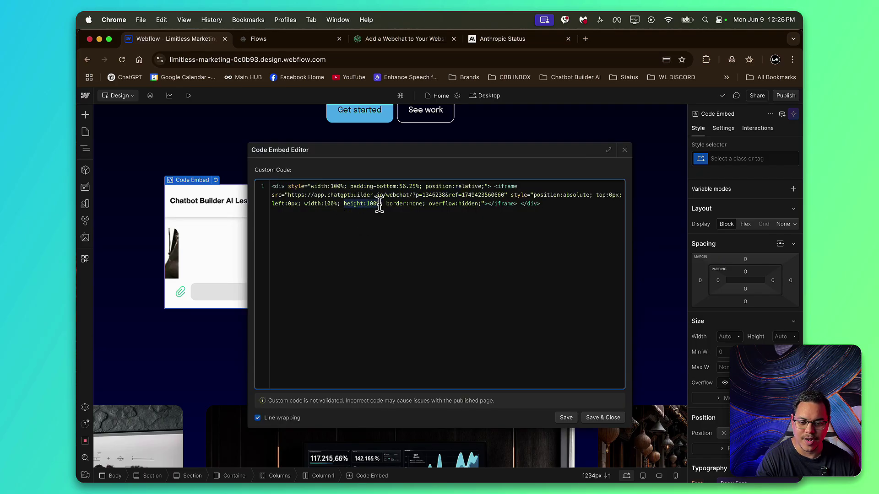
pyautogui.click(369, 203)
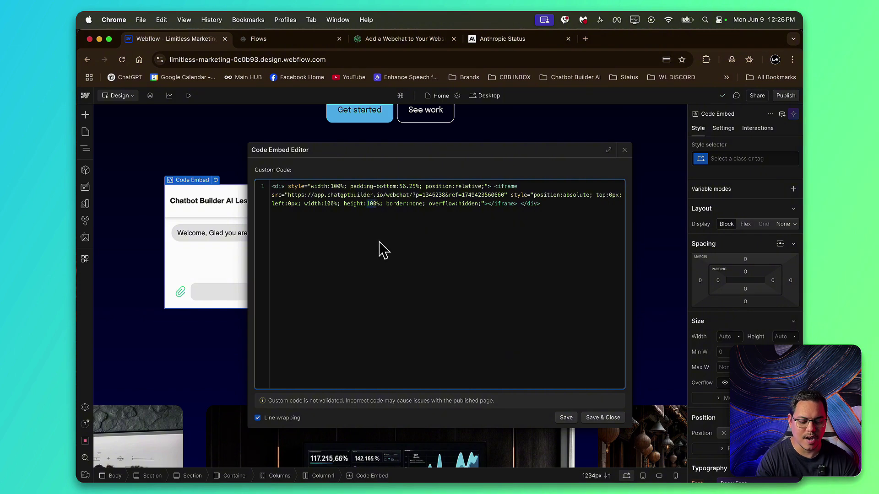
pyautogui.write('179')
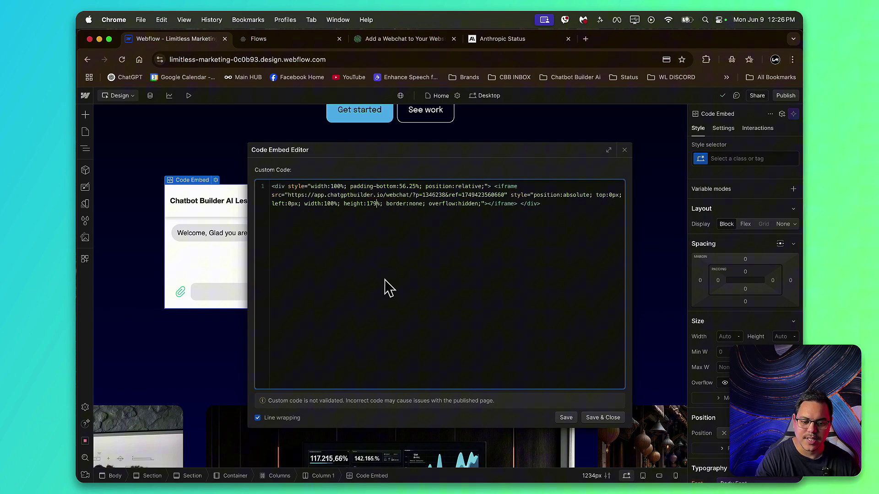
pyautogui.click(602, 417)
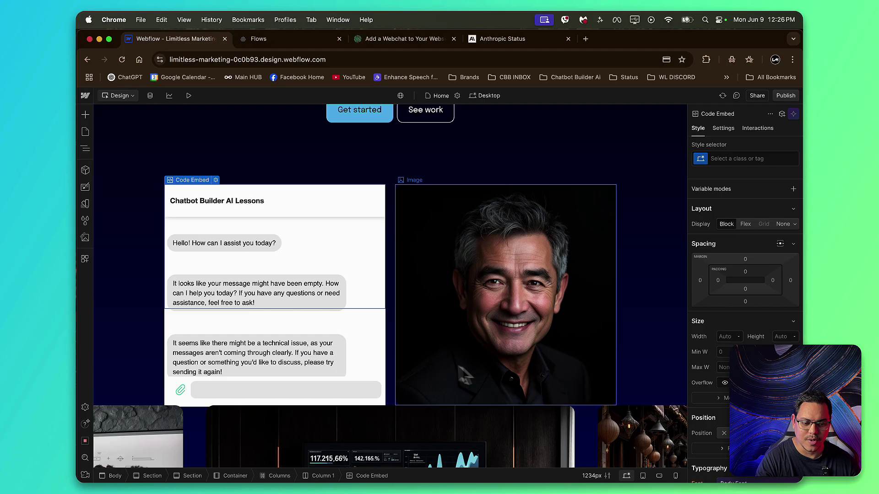
# Give the section 55 px of bottom spacing beneath the webchat and portrait
pyautogui.scroll(-1, 583, 352)
pyautogui.click(629, 163)
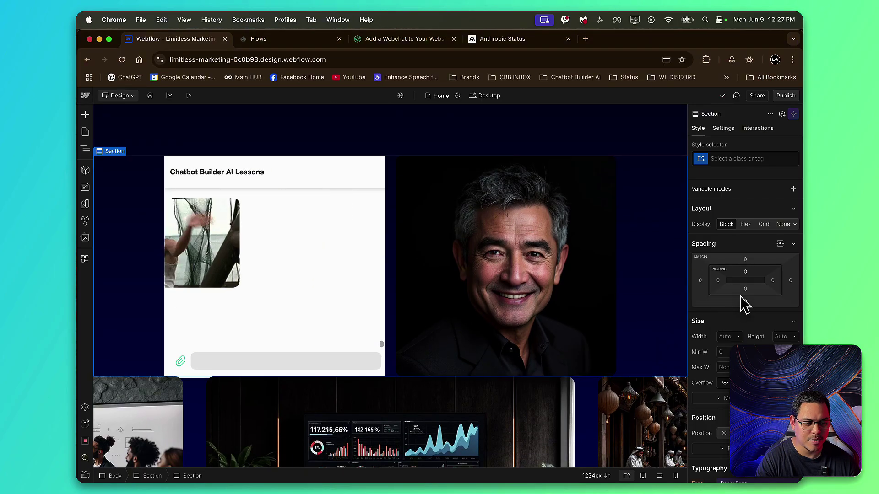
pyautogui.moveTo(739, 300); pyautogui.dragTo(741, 334)
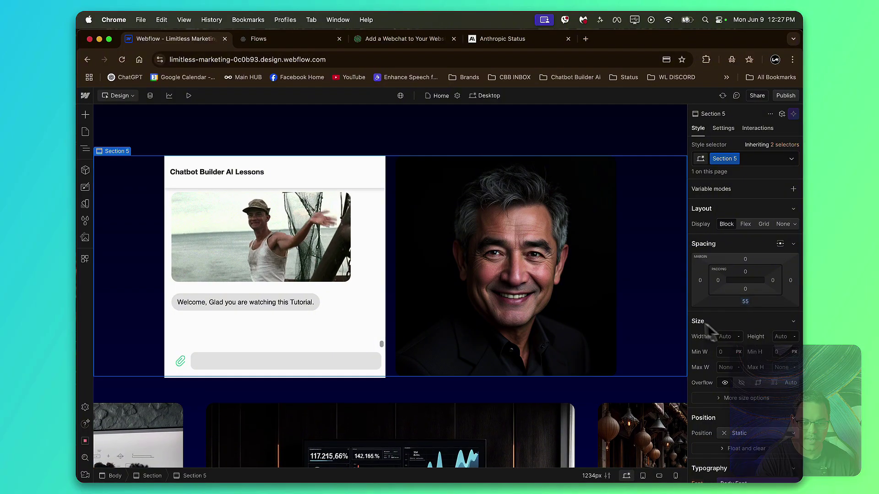
pyautogui.scroll(1, 650, 303)
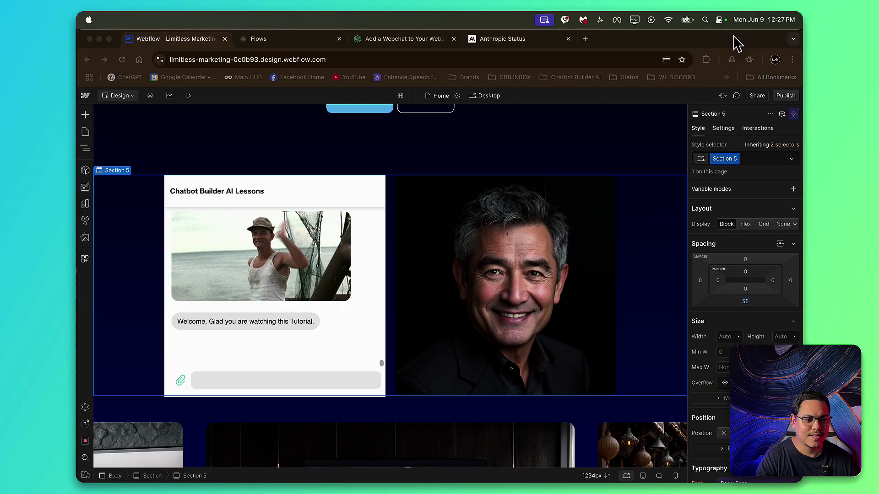
# Publish the Limitless Marketing site to its webflow.io staging domain
pyautogui.click(785, 101)
pyautogui.click(785, 102)
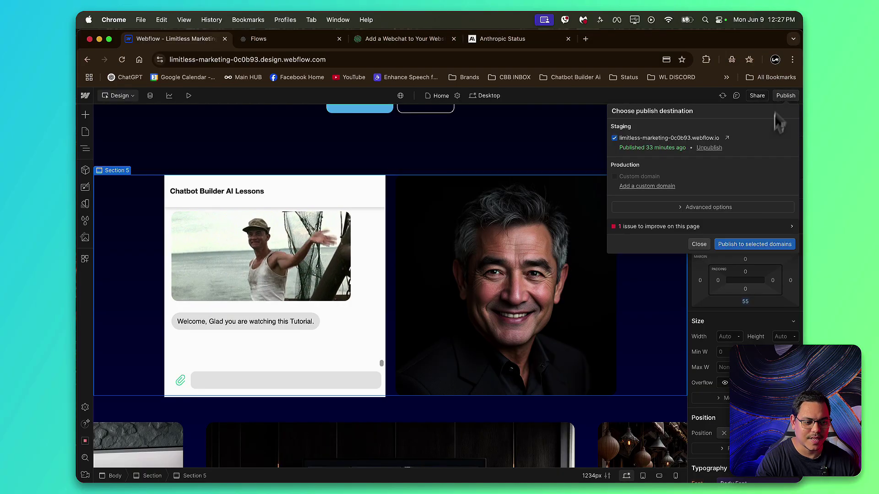
pyautogui.click(754, 245)
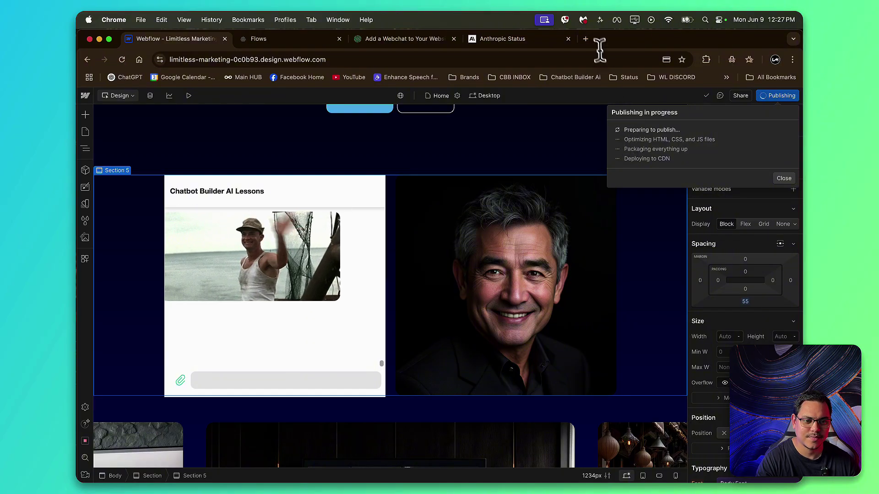
pyautogui.scroll(3, 451, 153)
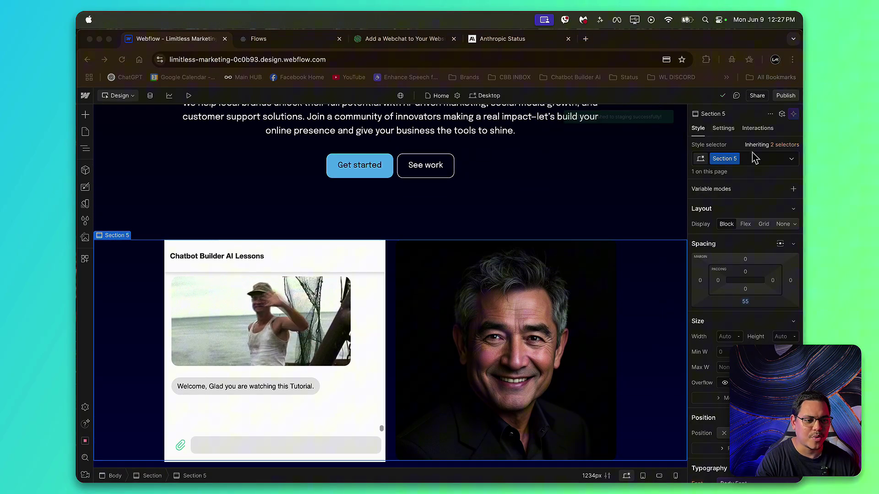
# On the live staging site, send 'heya hows it going' in the embedded webchat and check the reply
pyautogui.click(784, 96)
pyautogui.click(785, 96)
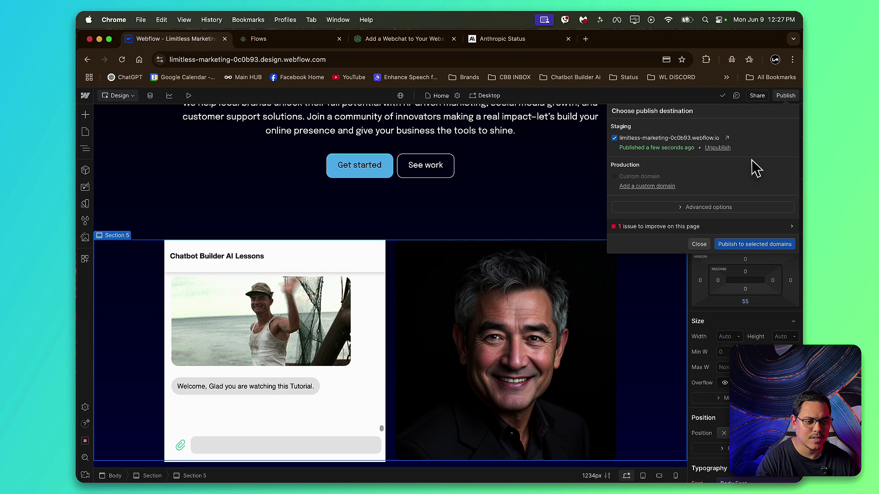
pyautogui.click(726, 138)
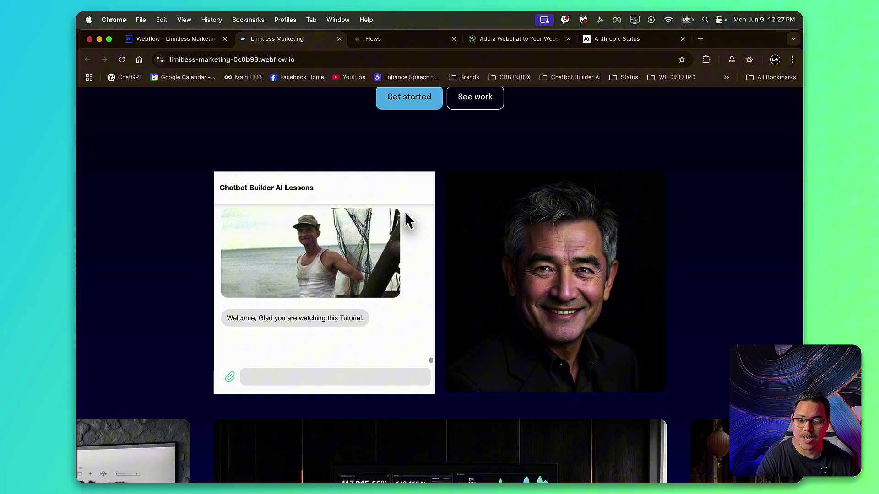
pyautogui.click(350, 371)
pyautogui.write('hey')
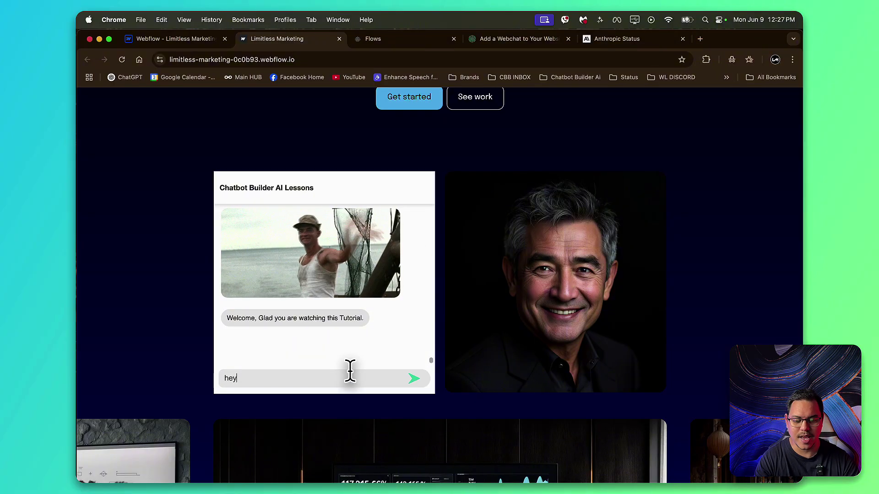
pyautogui.write('a hows it going')
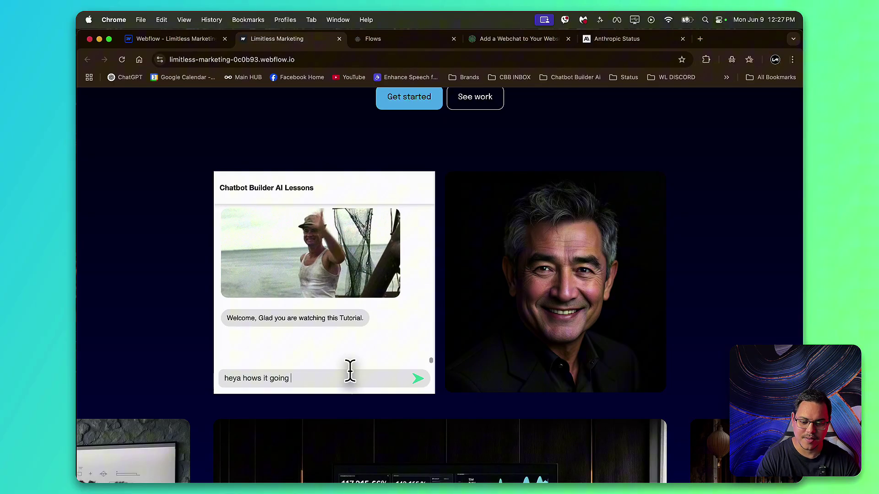
pyautogui.press('Return')
pyautogui.scroll(1, 537, 268)
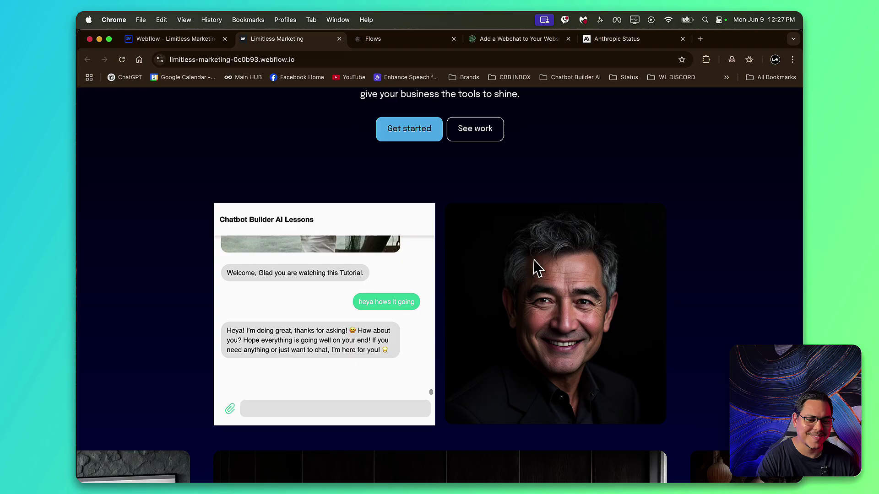
pyautogui.scroll(5, 531, 266)
pyautogui.scroll(-4, 526, 267)
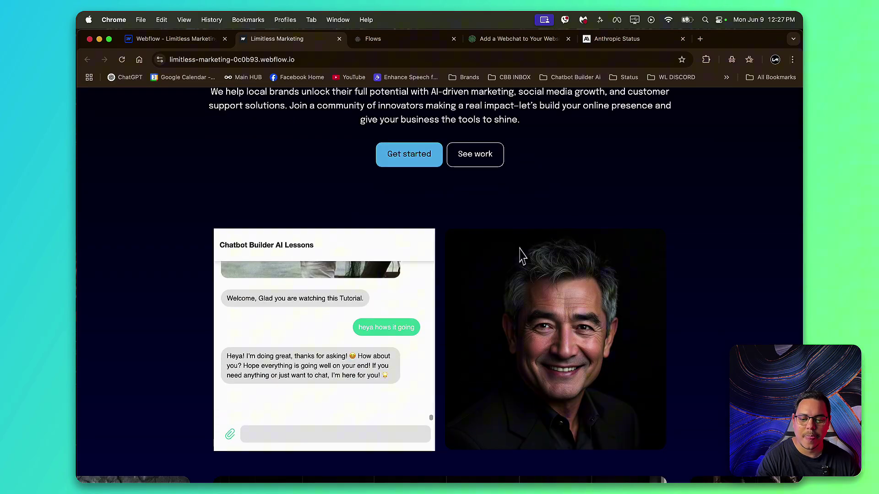
pyautogui.scroll(3, 406, 314)
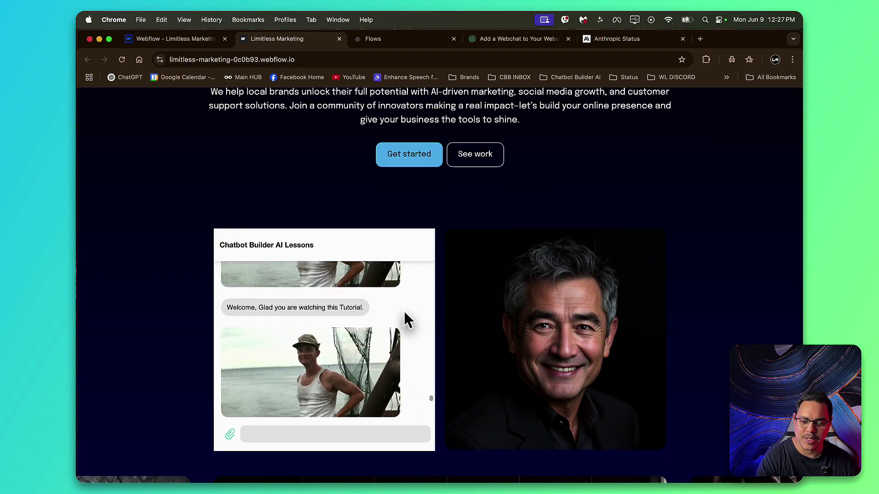
pyautogui.scroll(-7, 405, 319)
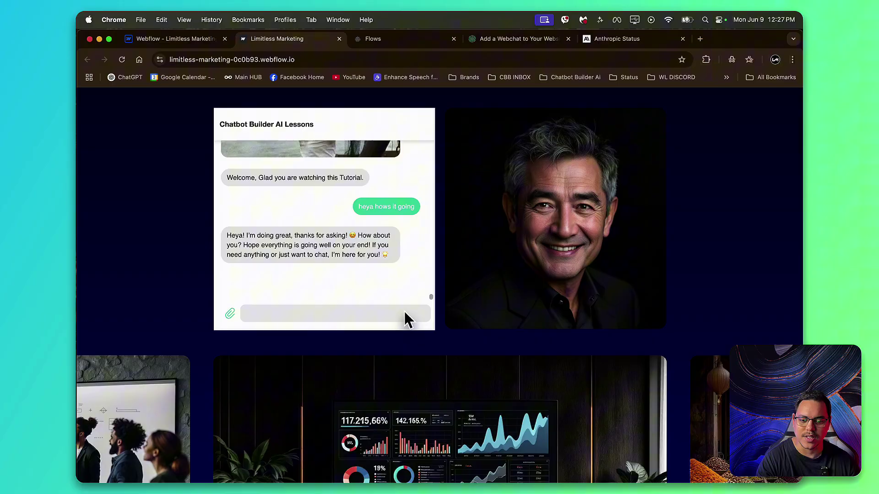
pyautogui.scroll(3, 404, 319)
# Append &cc=0 to the chat embed's iframe src, save, republish, and view the live page
pyautogui.click(151, 39)
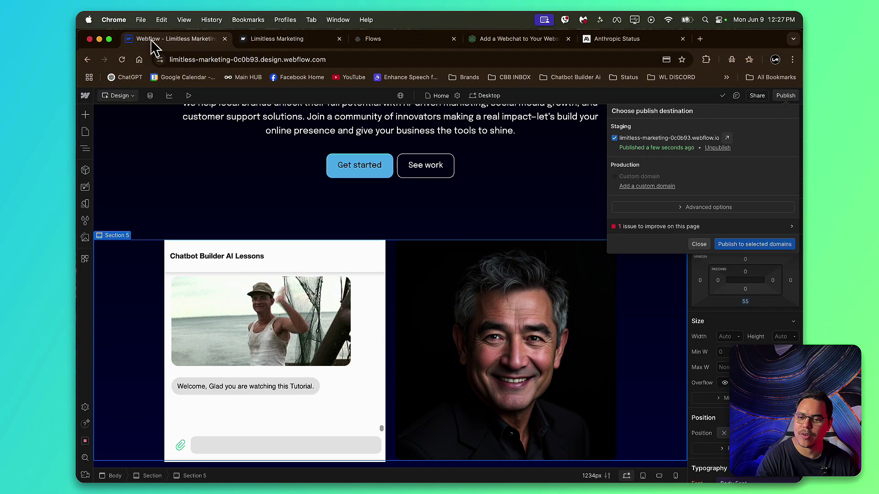
pyautogui.doubleClick(344, 259)
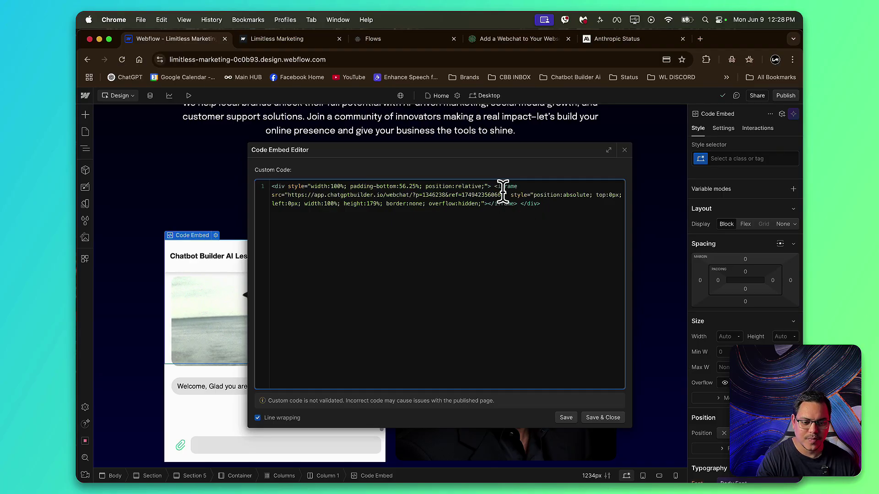
pyautogui.write('&cc=0')
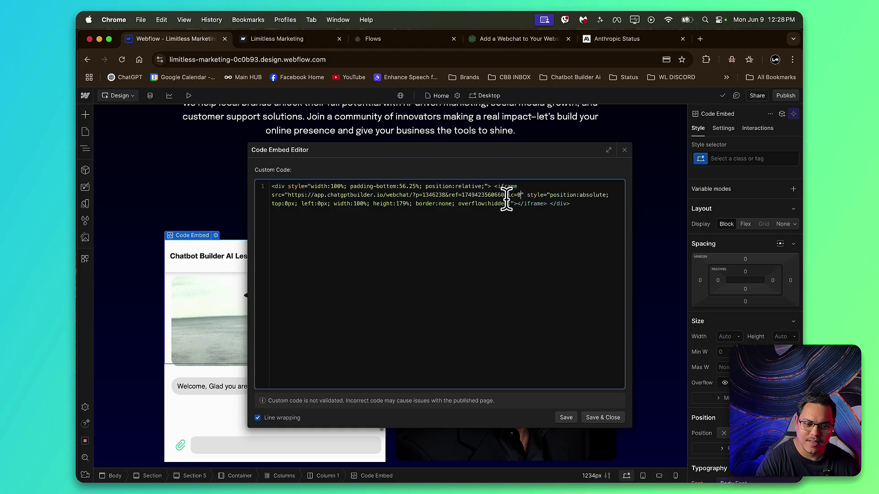
pyautogui.click(610, 420)
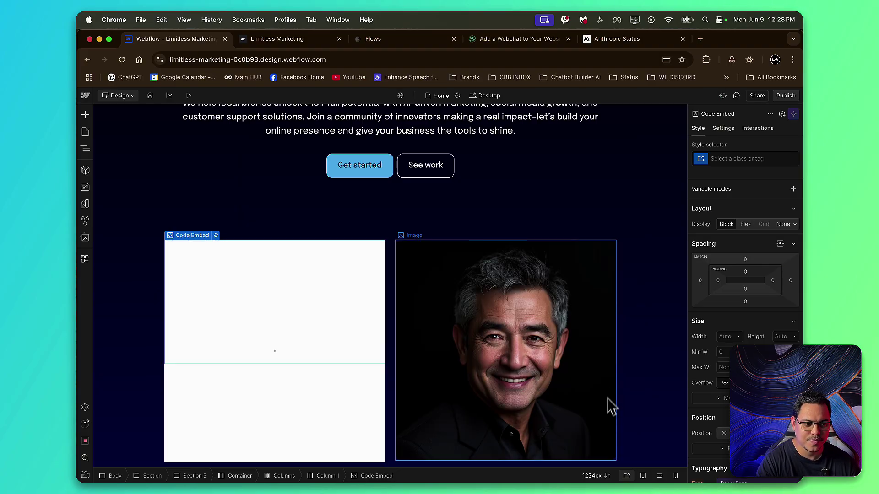
pyautogui.click(784, 97)
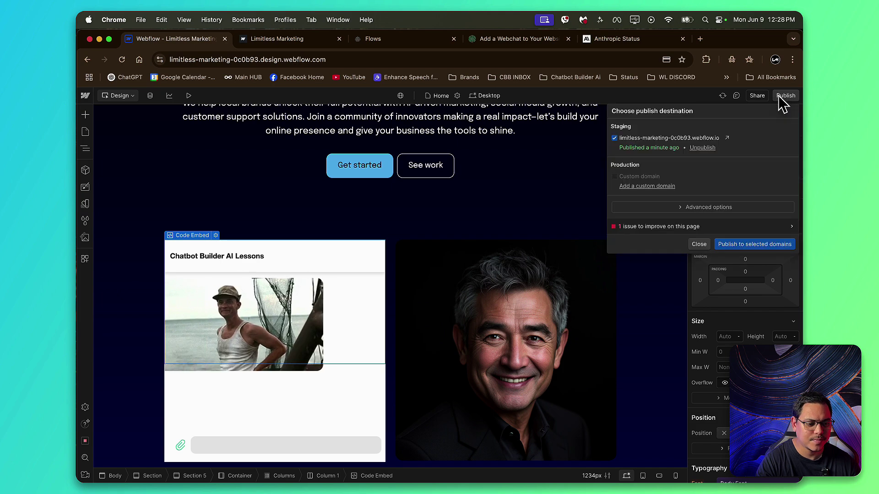
pyautogui.click(286, 41)
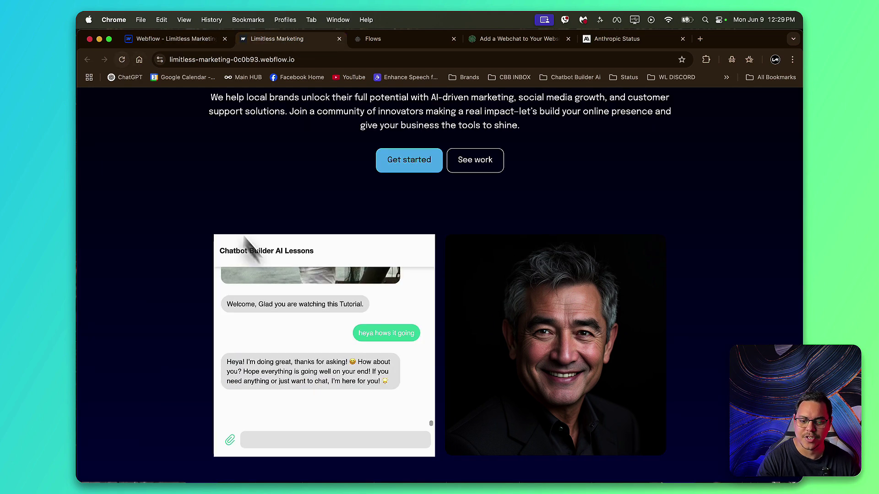
# Reload the live page to refresh the embedded chat
pyautogui.scroll(5, 395, 341)
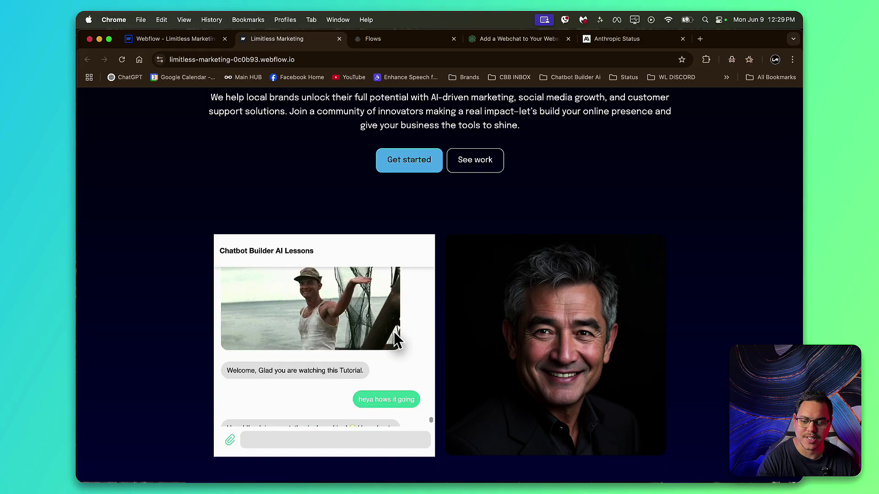
pyautogui.scroll(-5, 393, 337)
pyautogui.click(122, 60)
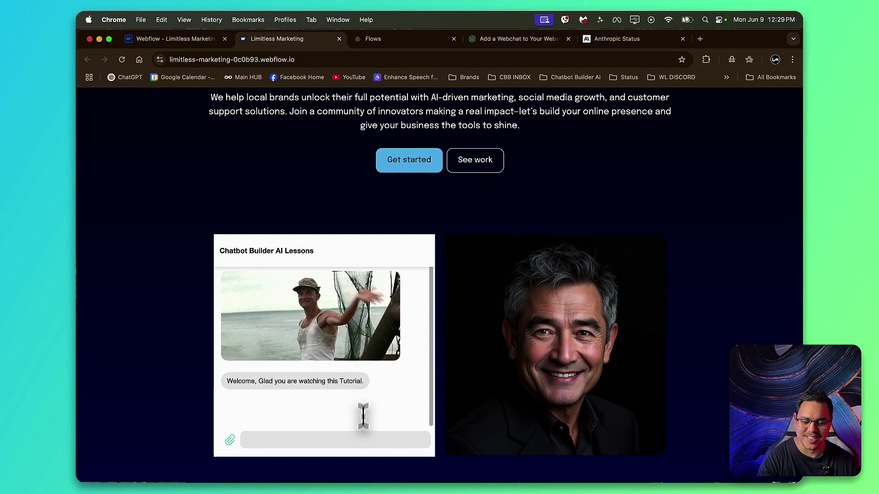
# Send 'heya' to the bot, then reload to confirm the chat starts fresh
pyautogui.click(361, 440)
pyautogui.write('heya')
pyautogui.press('Return')
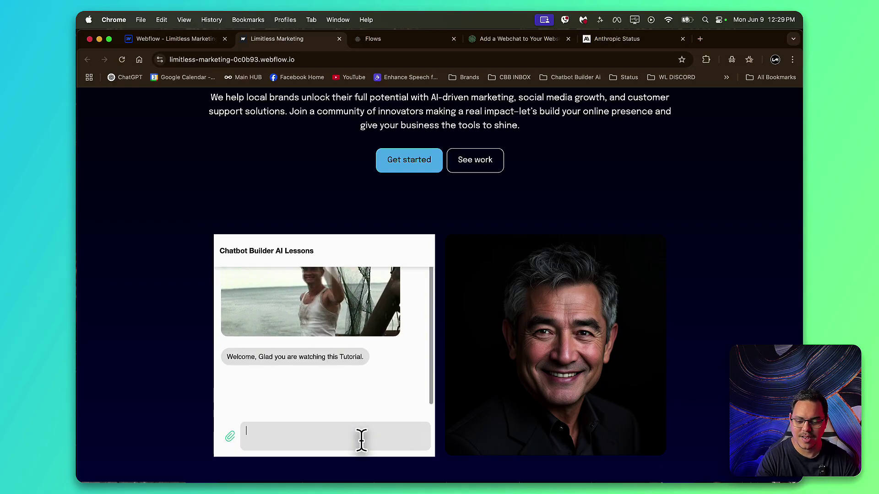
pyautogui.scroll(-3, 459, 363)
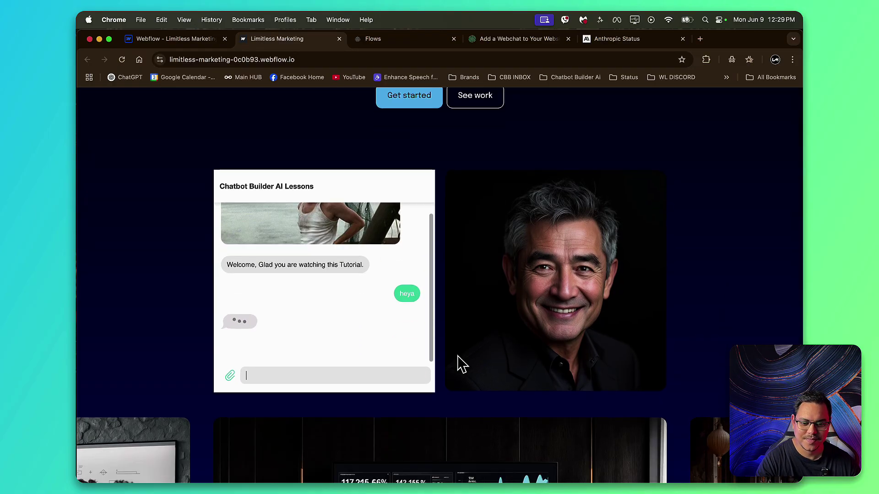
pyautogui.click(122, 60)
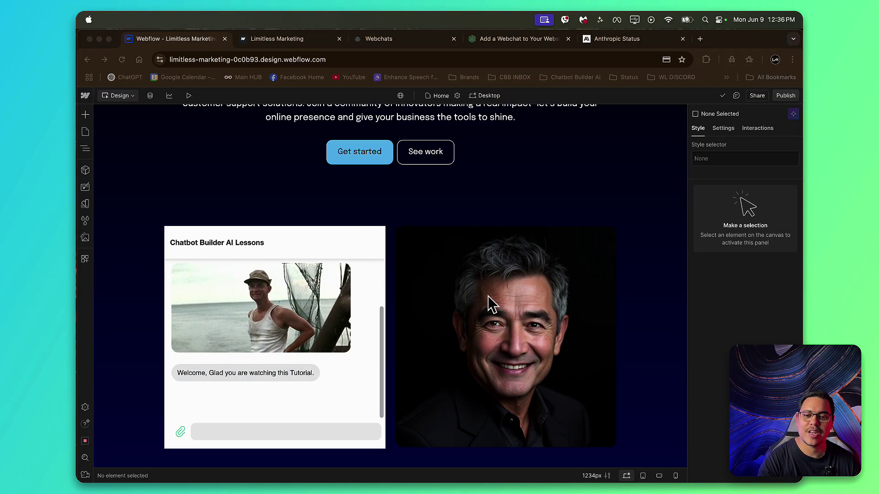
# Add a new webchat on the Webchats page and clear its pre-filled name
pyautogui.click(395, 40)
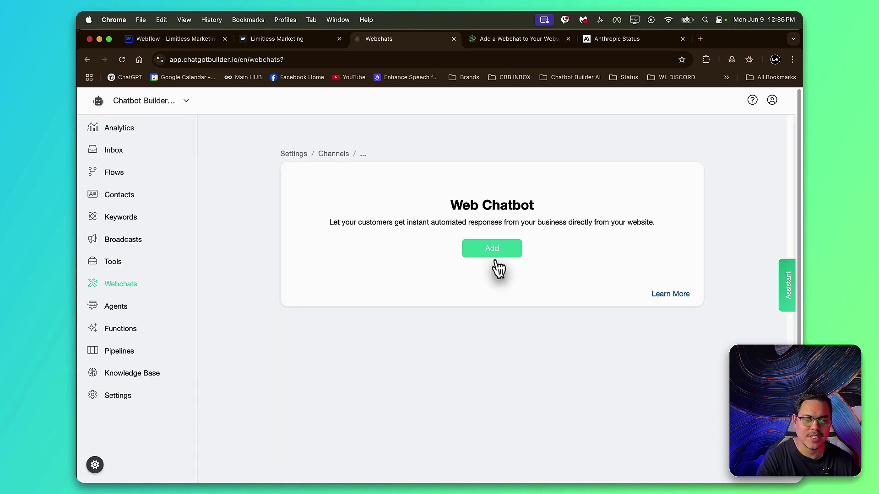
pyautogui.click(490, 251)
pyautogui.click(402, 149)
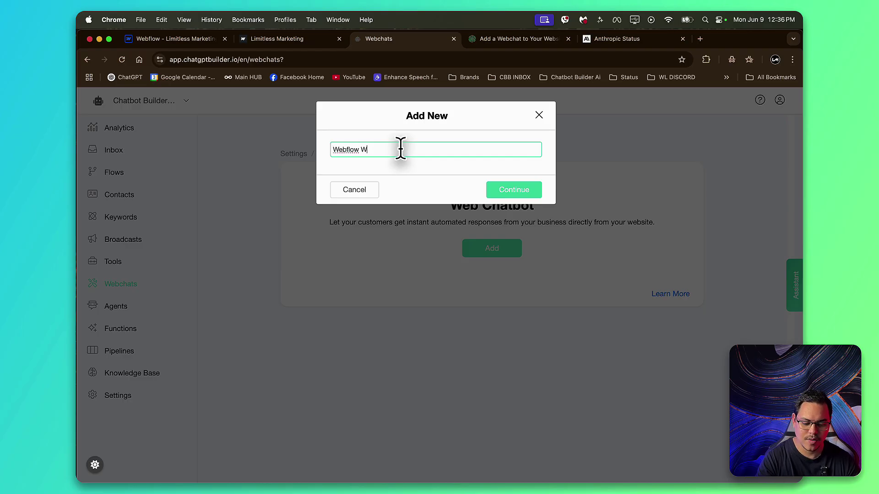
pyautogui.click(514, 189)
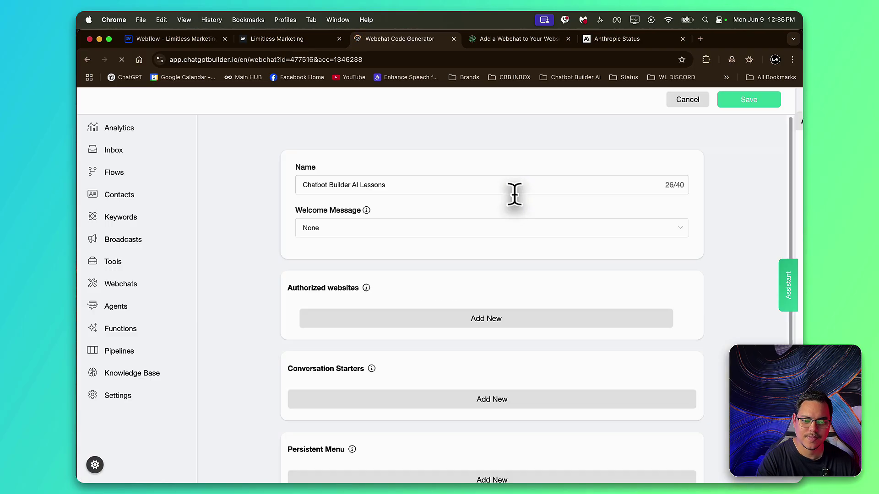
pyautogui.tripleClick(457, 183)
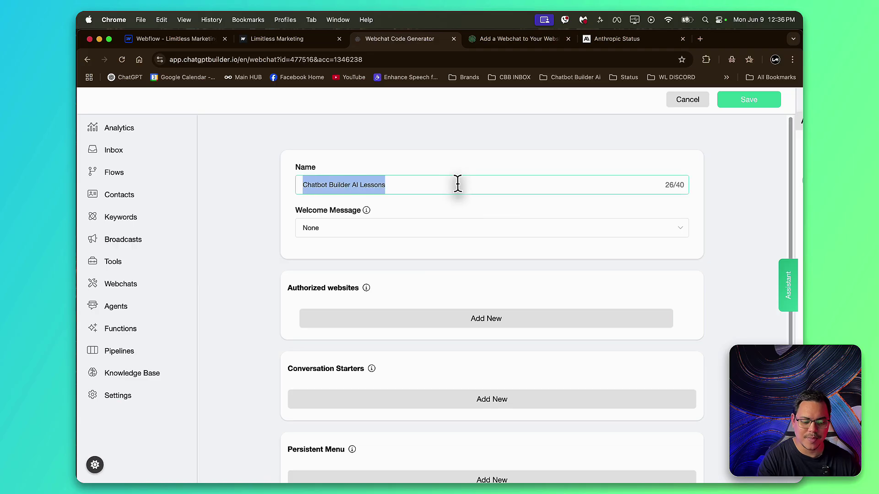
pyautogui.press('BackSpace')
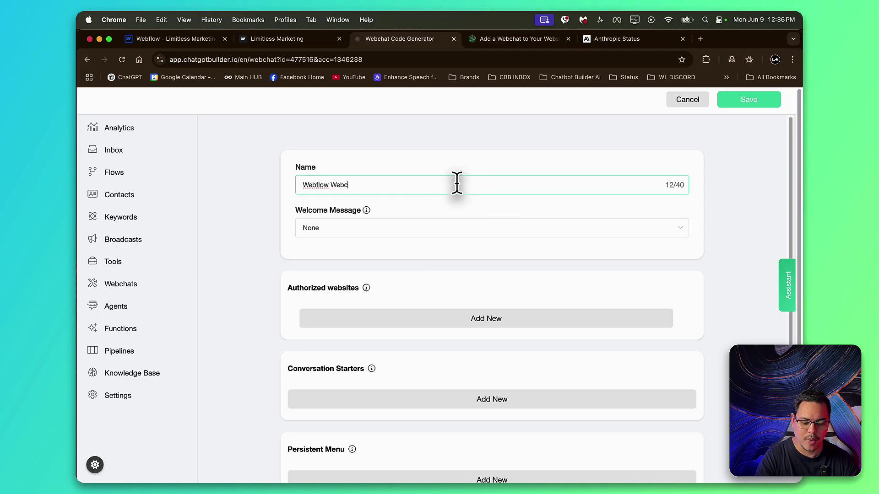
# Choose Welcome Message as the greeting and add an empty Authorized websites entry
pyautogui.click(486, 231)
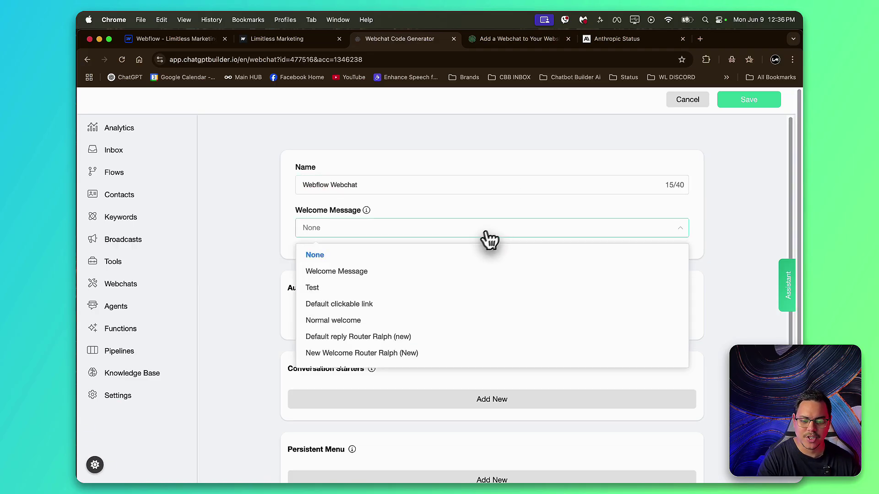
pyautogui.click(420, 272)
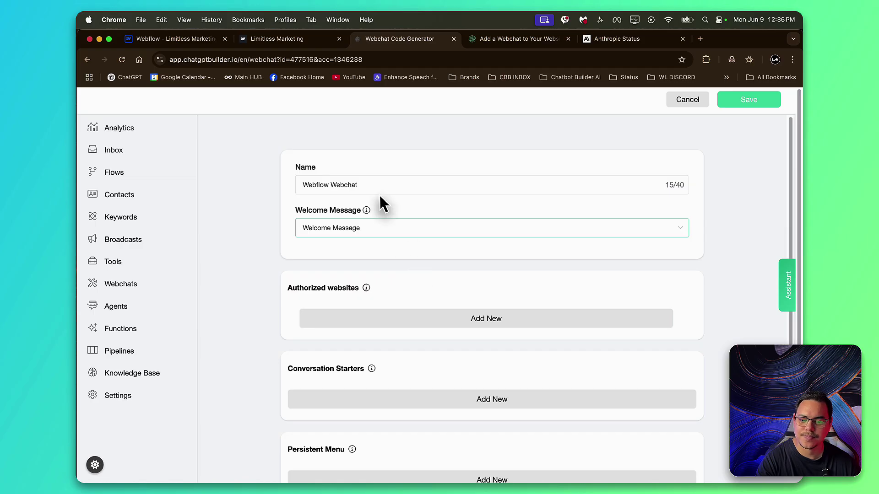
pyautogui.scroll(-3, 300, 223)
pyautogui.moveTo(285, 218); pyautogui.dragTo(339, 221)
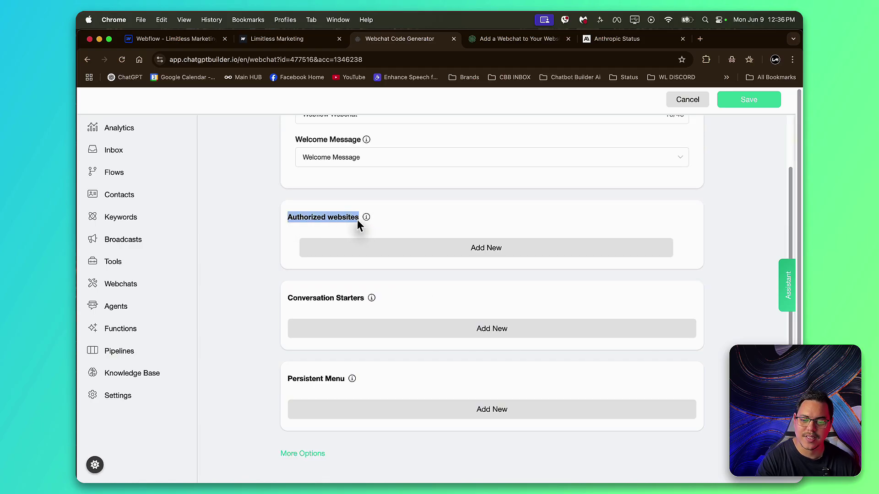
pyautogui.click(481, 249)
pyautogui.click(438, 237)
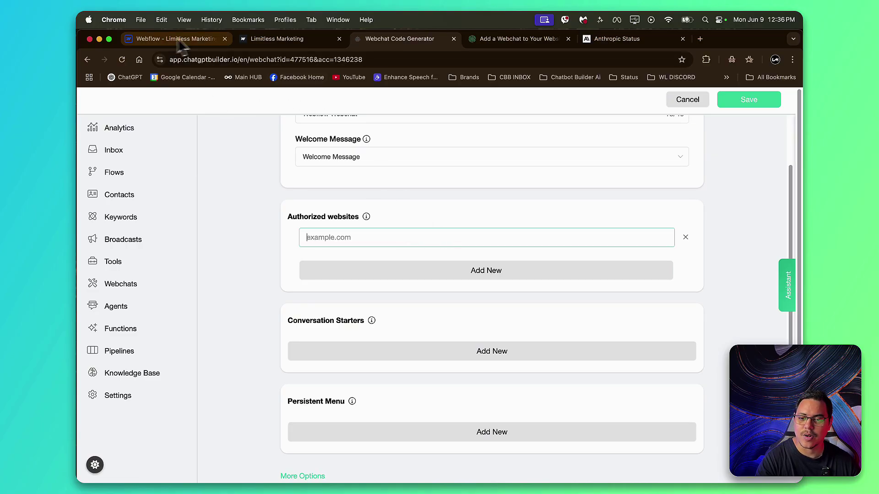
# Copy the live webflow.io site address and paste it as the authorized website
pyautogui.click(289, 40)
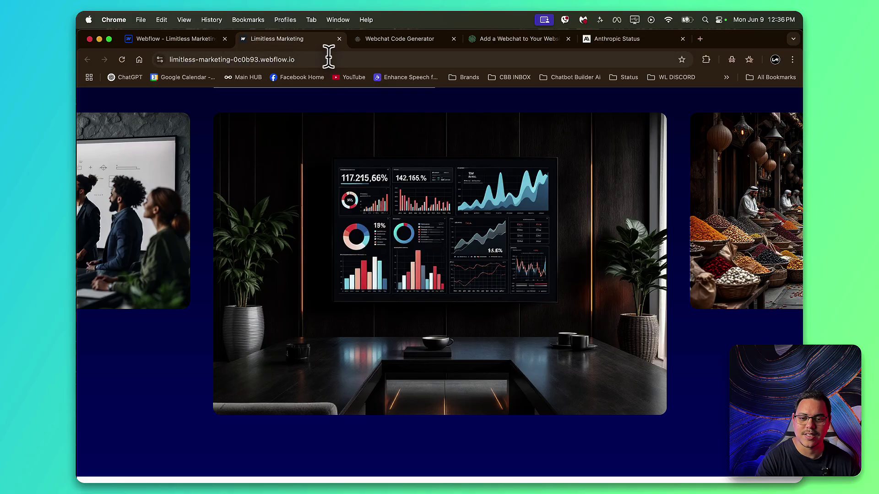
pyautogui.click(333, 58)
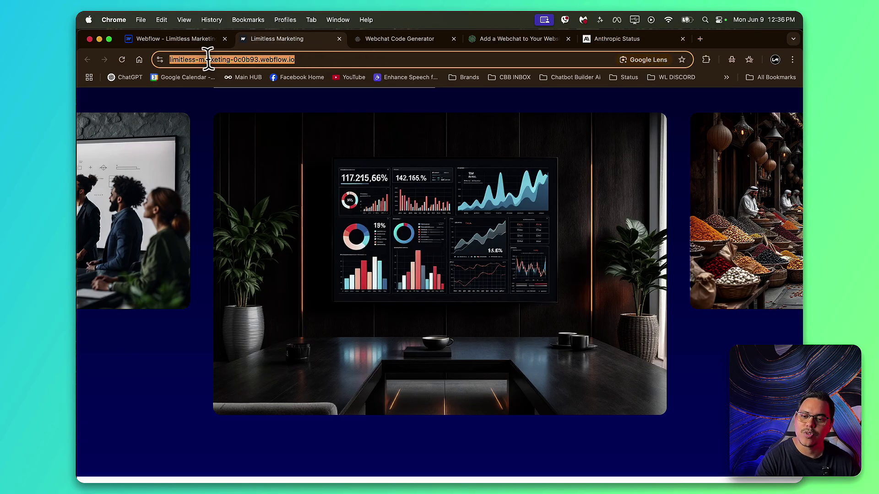
pyautogui.press('super+c')
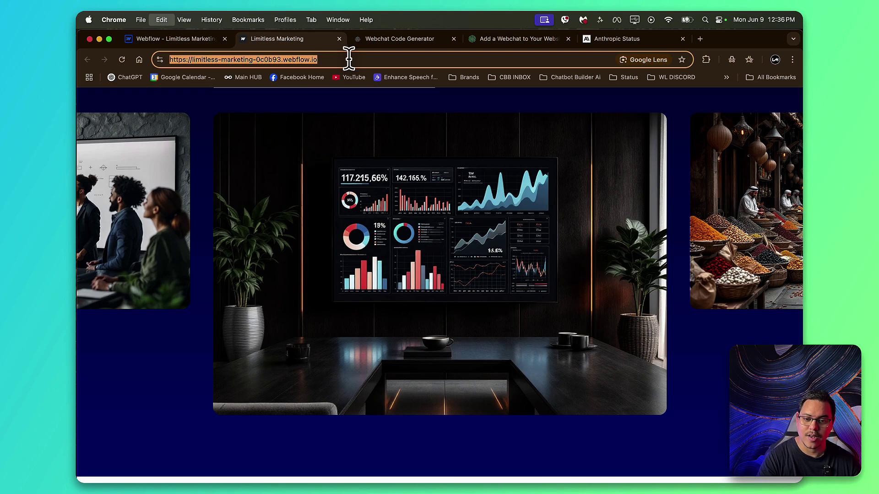
pyautogui.click(393, 40)
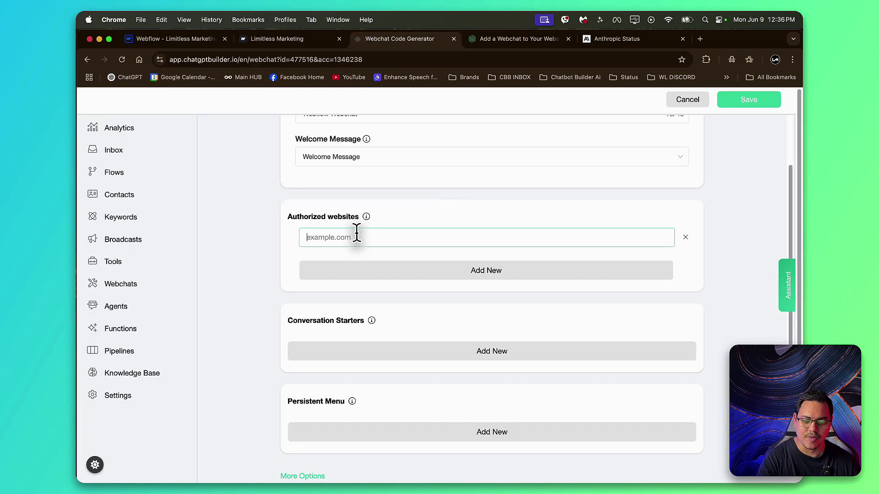
pyautogui.press('super+v')
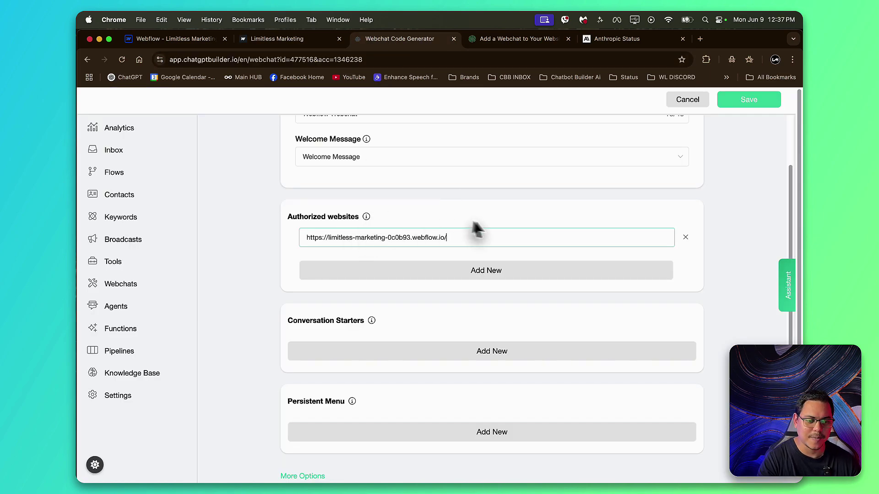
# Save the webchat and copy the Webflow Webchat embed code with Get Code
pyautogui.click(728, 108)
pyautogui.click(679, 241)
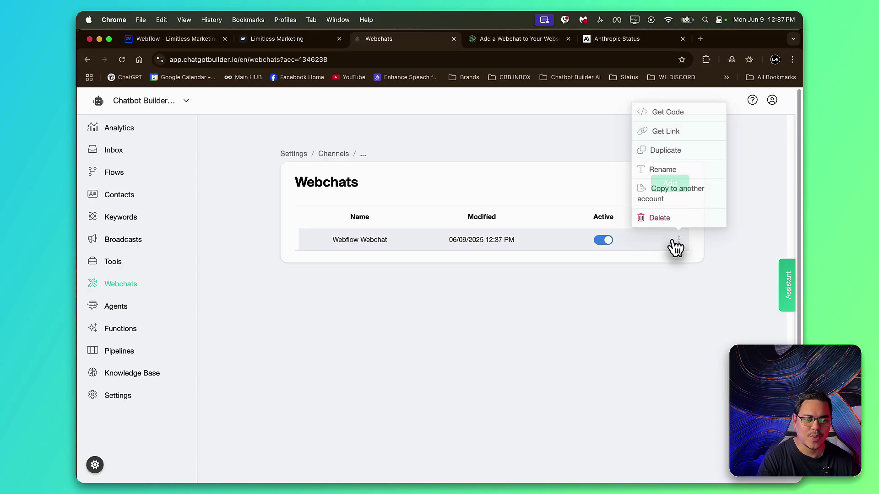
pyautogui.click(679, 238)
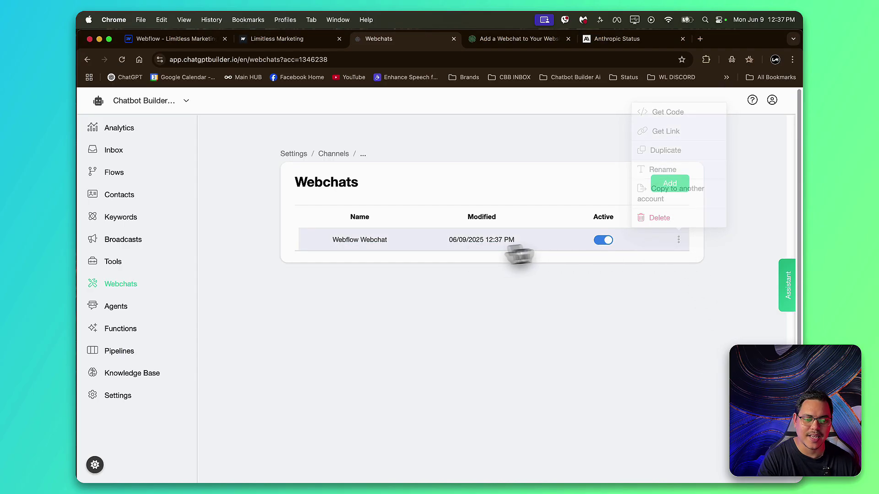
pyautogui.click(678, 238)
pyautogui.click(678, 235)
pyautogui.click(680, 240)
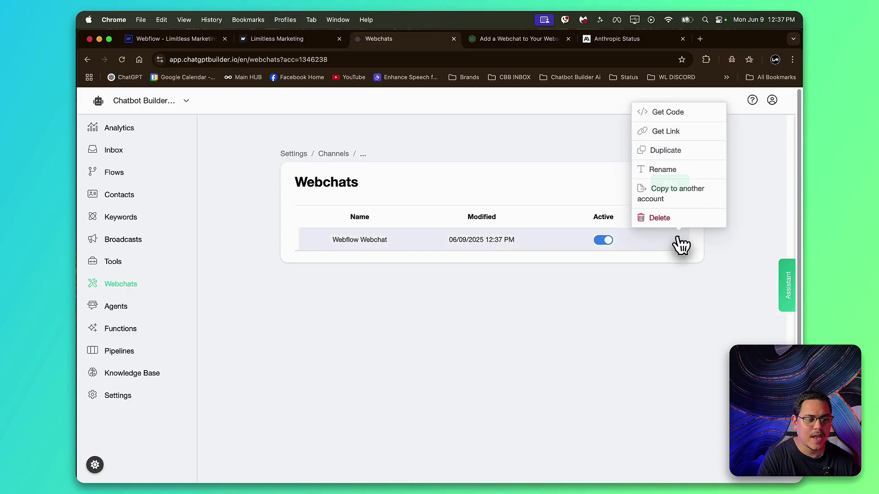
pyautogui.click(681, 114)
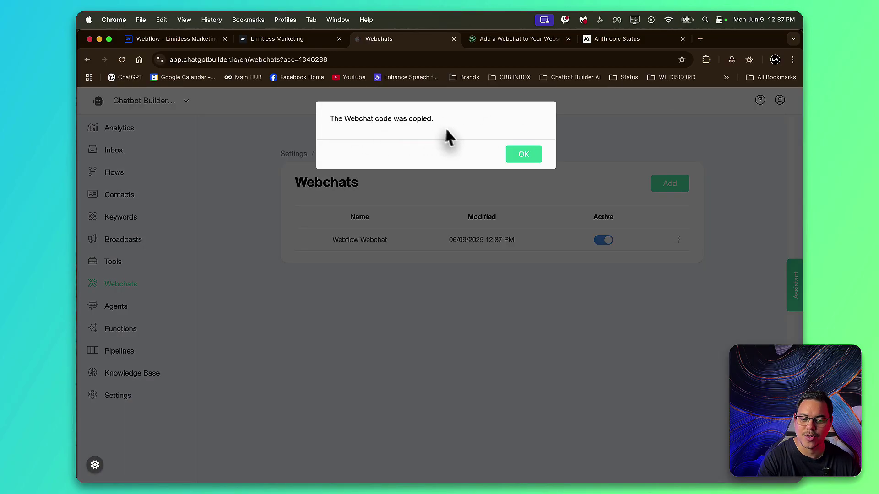
pyautogui.click(523, 154)
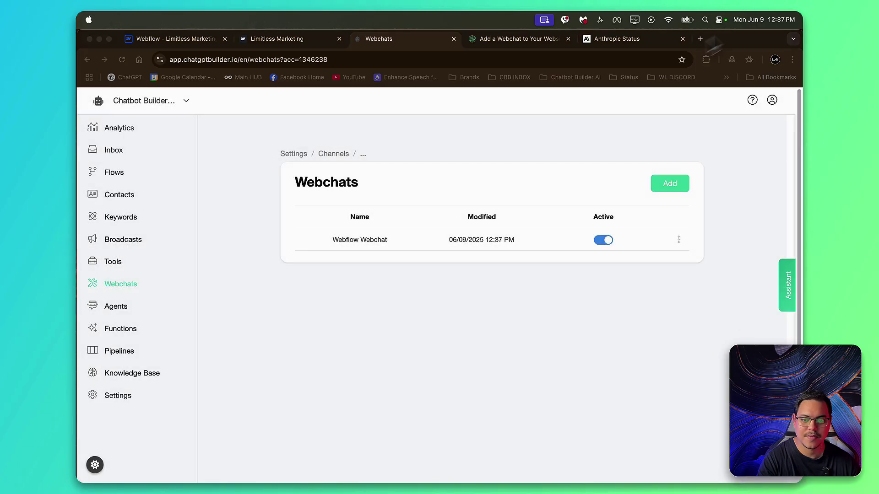
# Open Site settings from the Webflow logo menu in the Designer
pyautogui.click(178, 39)
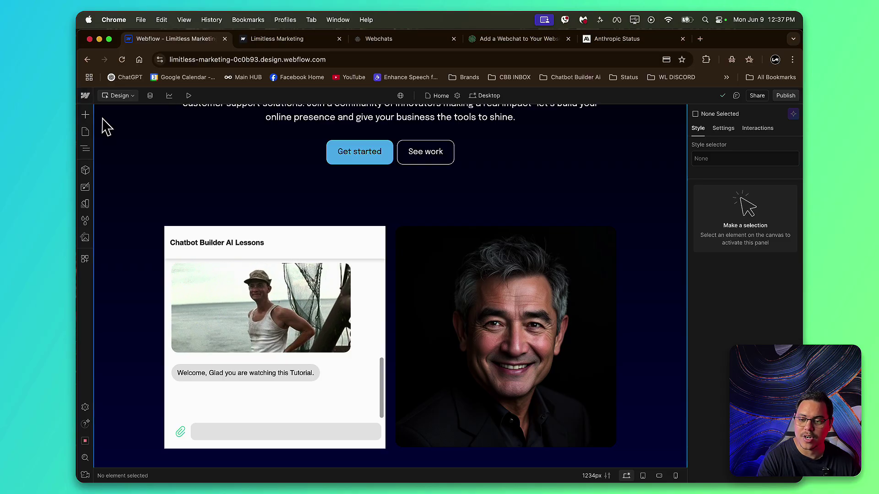
pyautogui.click(88, 97)
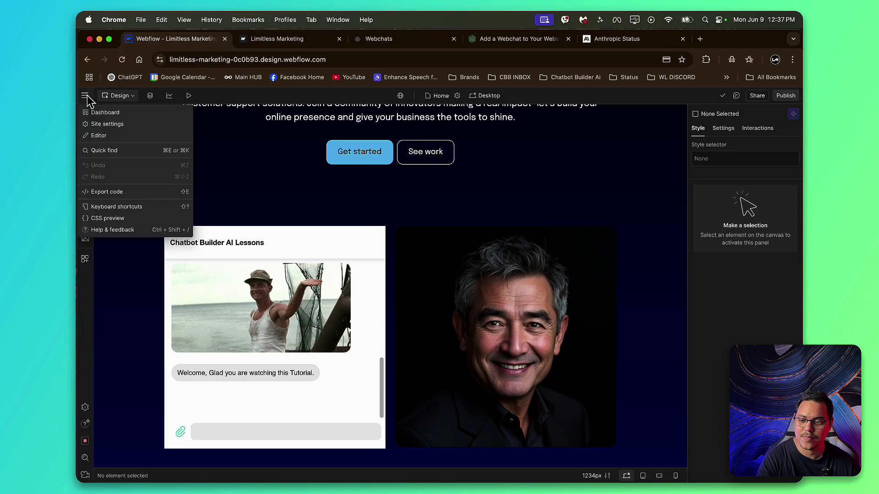
pyautogui.click(119, 125)
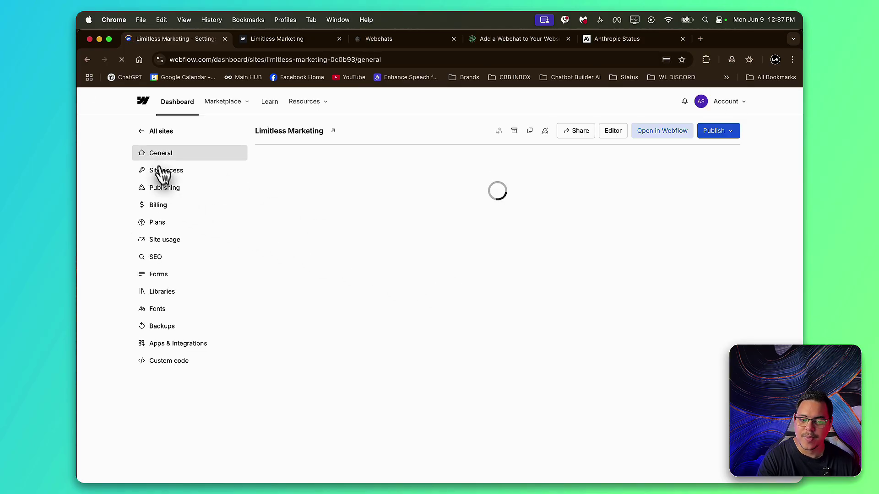
# Paste the copied webchat script into the Custom code Footer code field
pyautogui.click(183, 365)
pyautogui.scroll(-5, 190, 363)
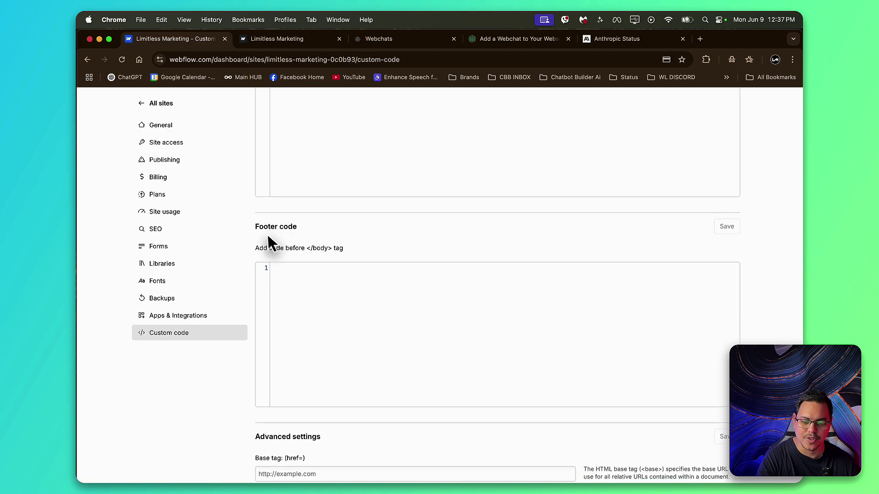
pyautogui.click(381, 288)
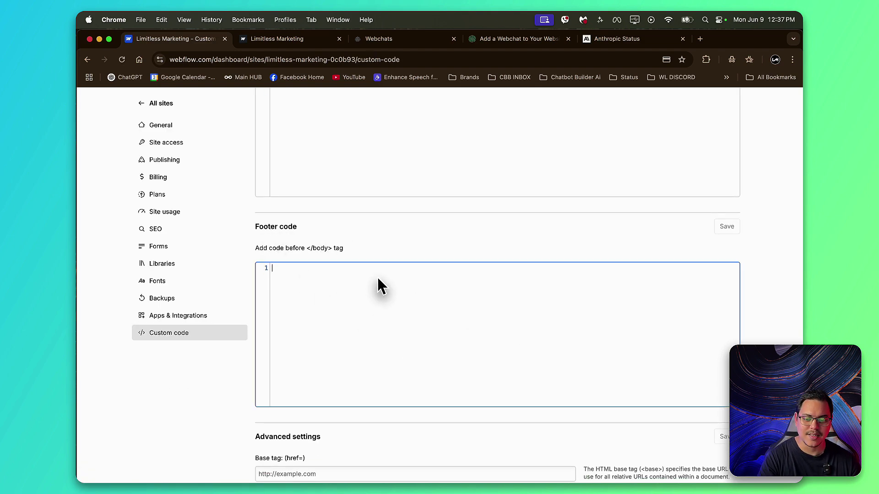
pyautogui.press('super+v')
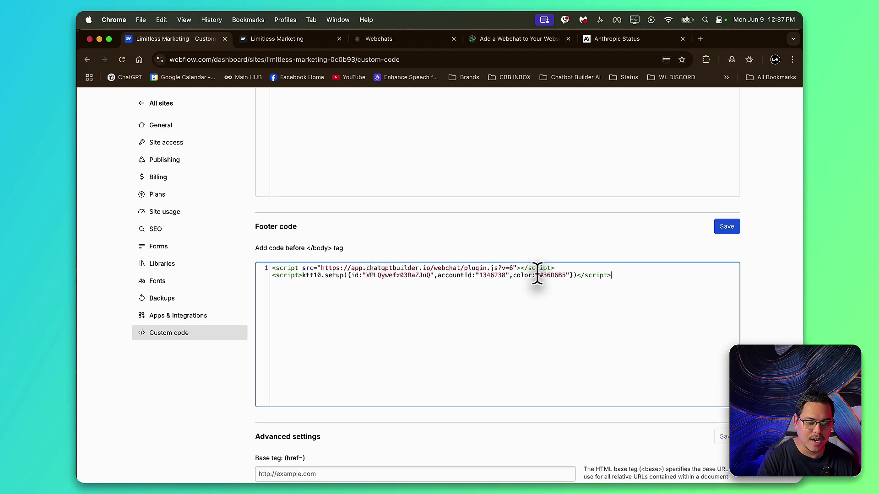
# Add ,loadMessages:false to the script's setup options and save the footer code
pyautogui.moveTo(513, 275); pyautogui.dragTo(560, 275)
pyautogui.press('End')
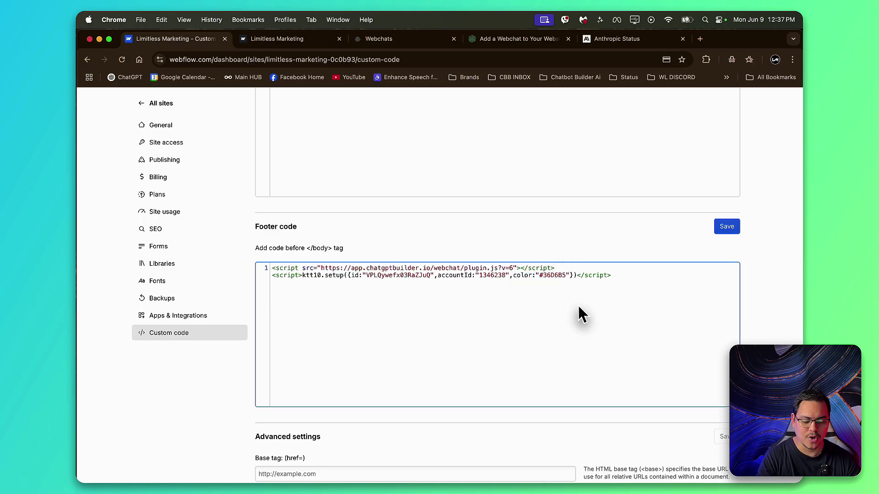
pyautogui.write(',')
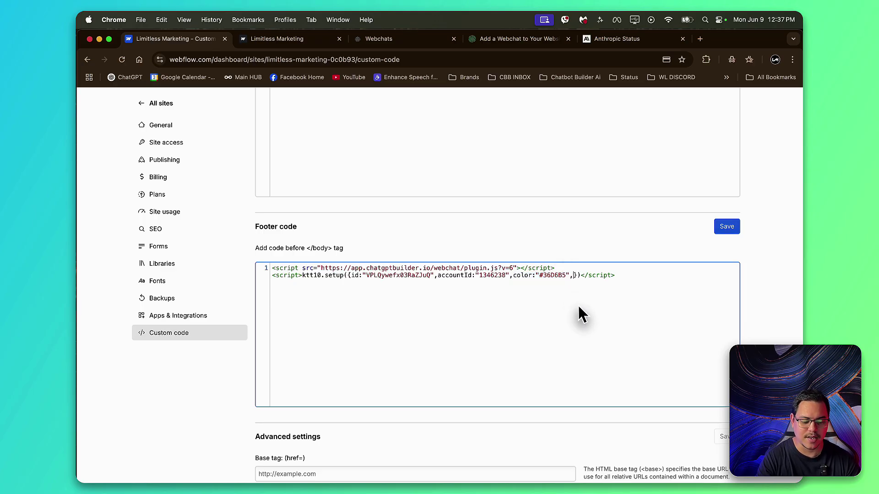
pyautogui.write('load')
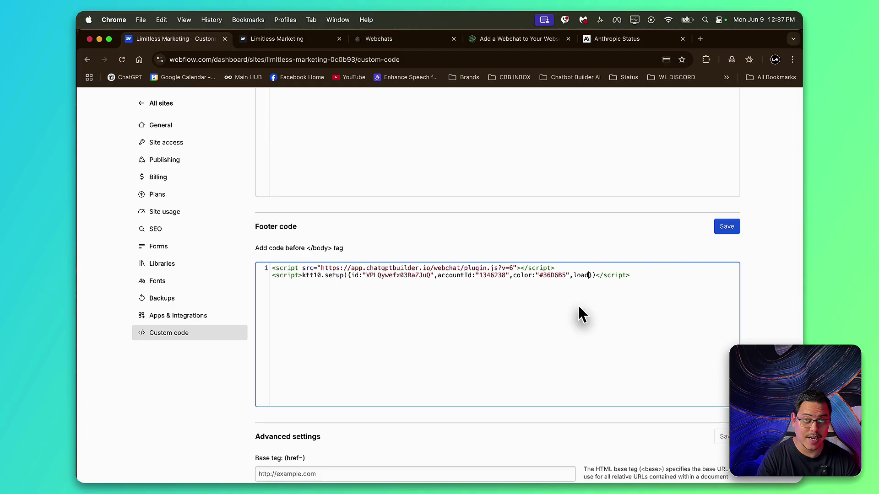
pyautogui.write('Messages')
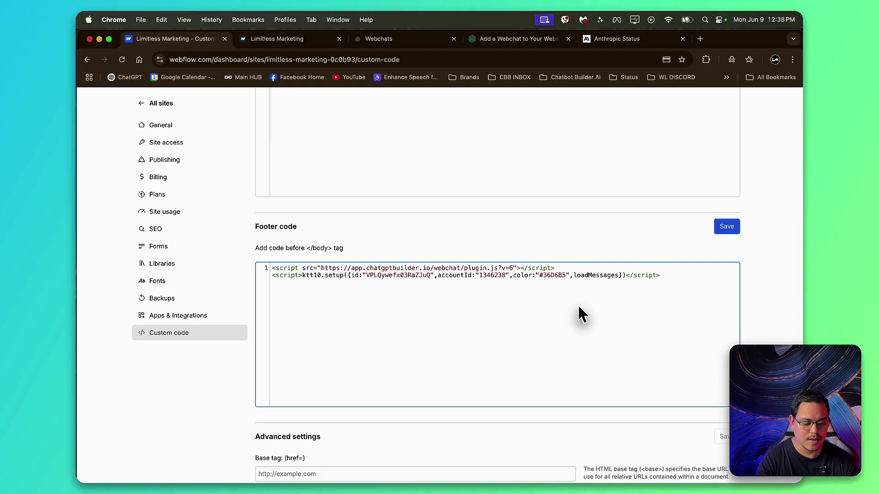
pyautogui.write(':fals')
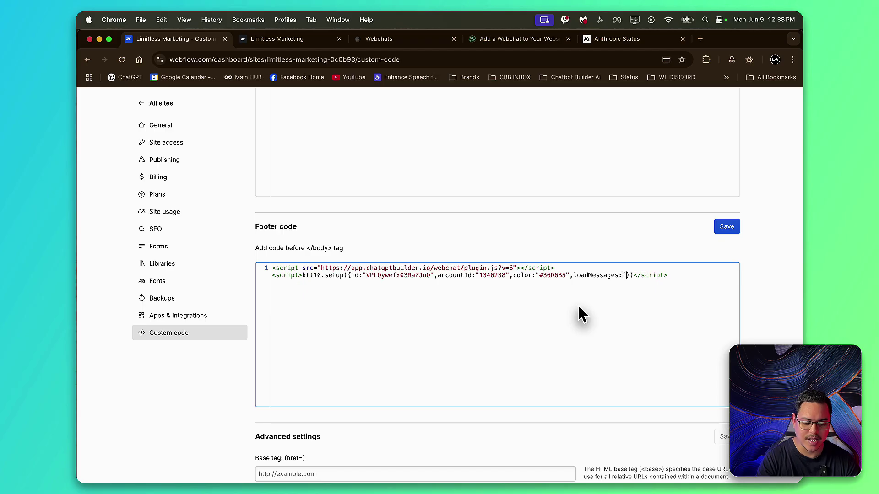
pyautogui.write('e')
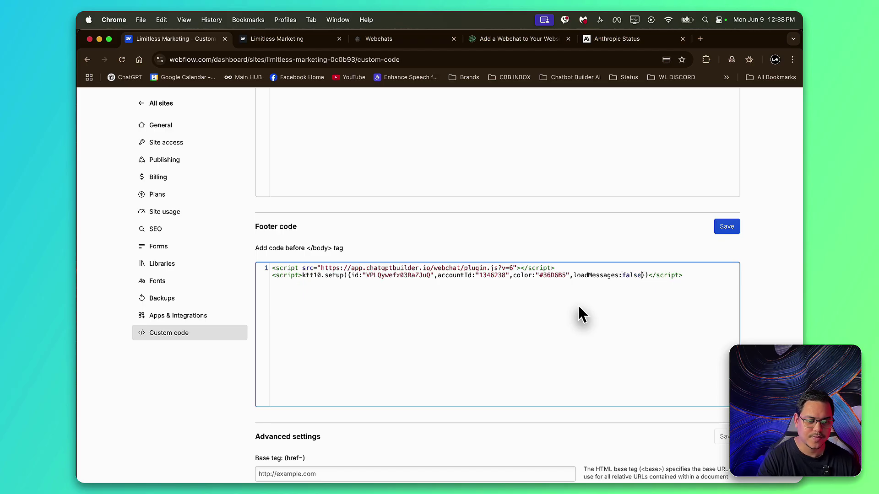
pyautogui.click(726, 226)
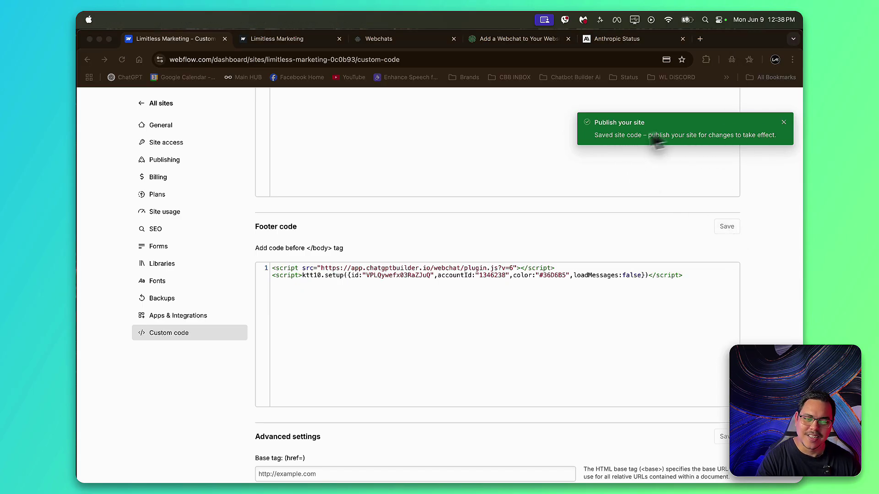
# Publish the site to the webflow.io staging domain and switch to the live page
pyautogui.click(782, 123)
pyautogui.scroll(10, 778, 135)
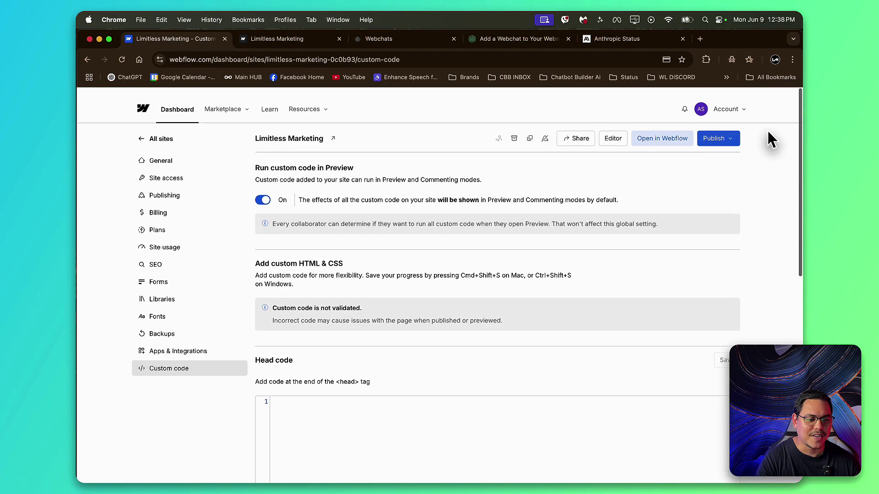
pyautogui.click(716, 132)
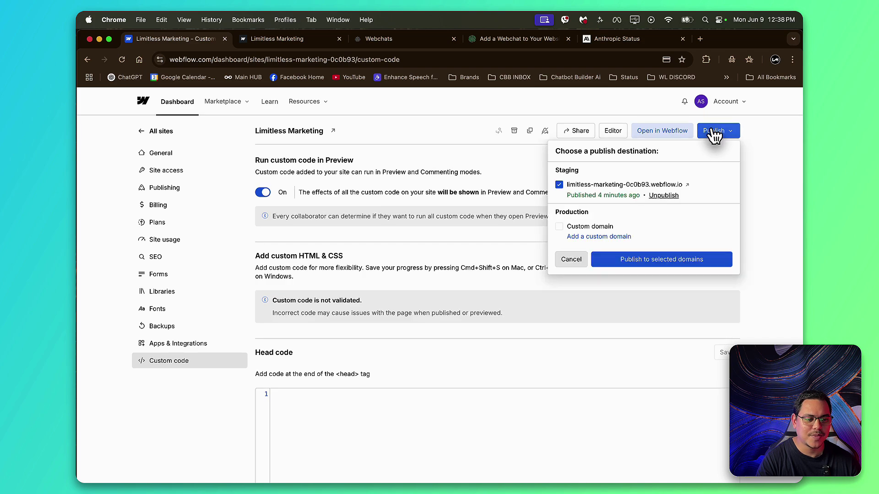
pyautogui.click(629, 263)
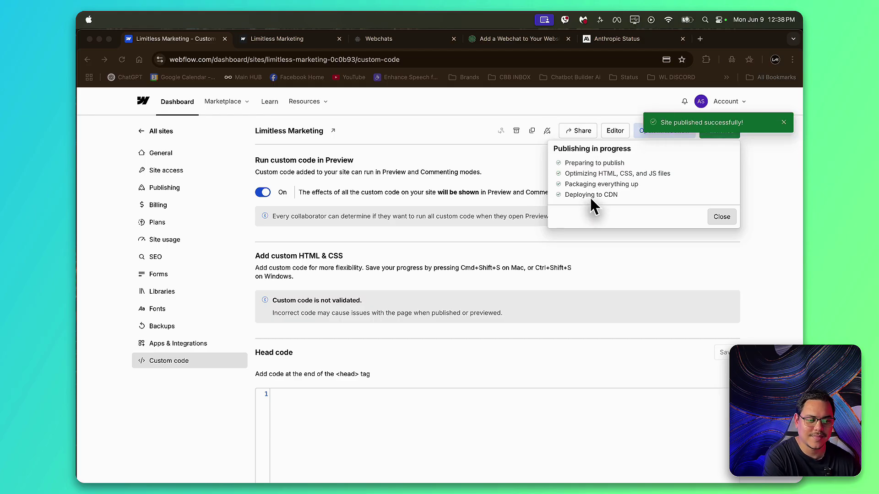
pyautogui.click(281, 40)
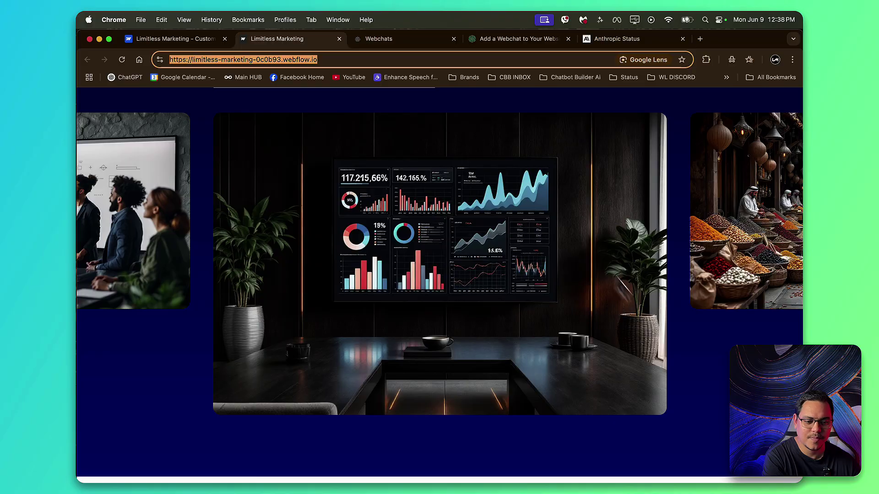
# Reload the live page, send 'heya' through the floating webchat, then close its panel
pyautogui.click(118, 59)
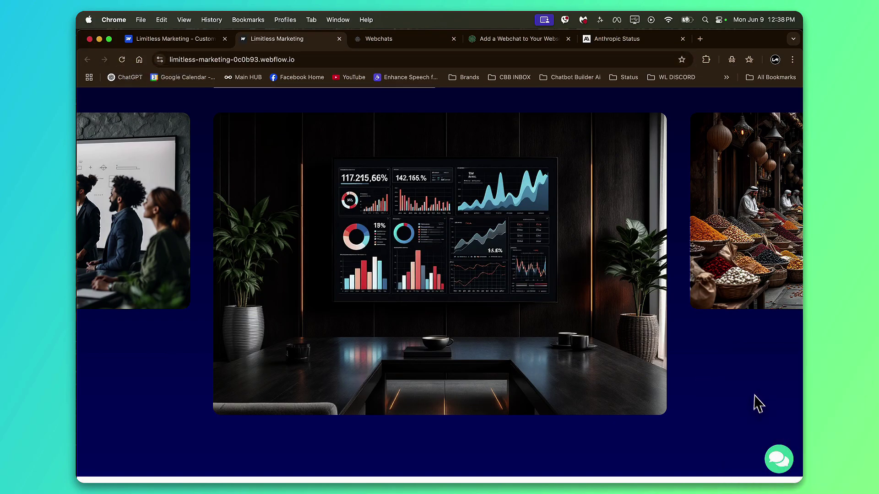
pyautogui.click(776, 453)
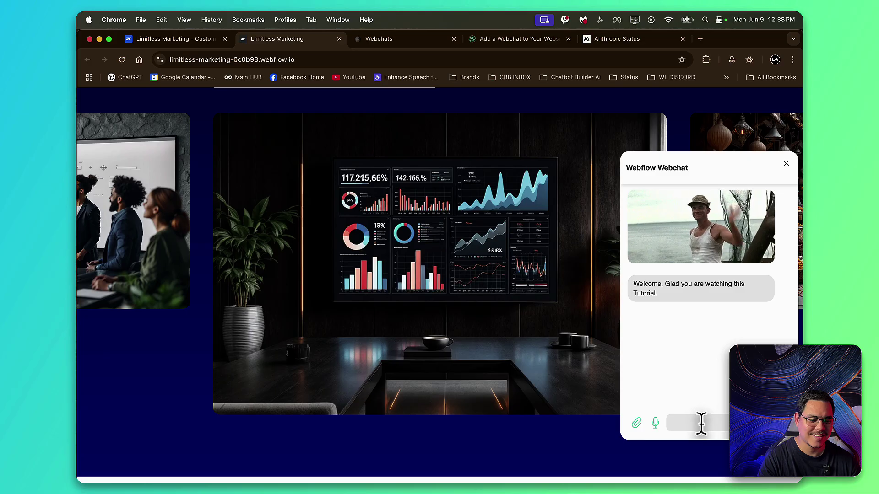
pyautogui.click(686, 421)
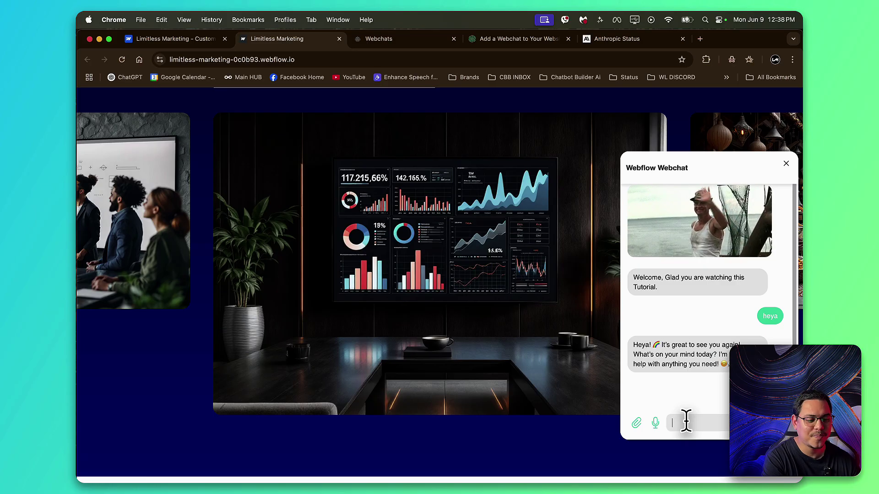
pyautogui.click(786, 164)
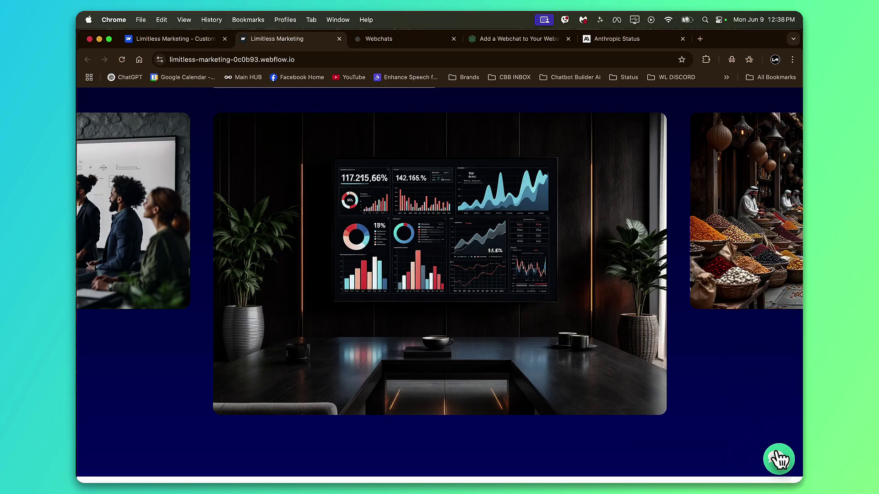
# Scroll up to the embedded chat beside the portrait and reload the page
pyautogui.scroll(7, 659, 344)
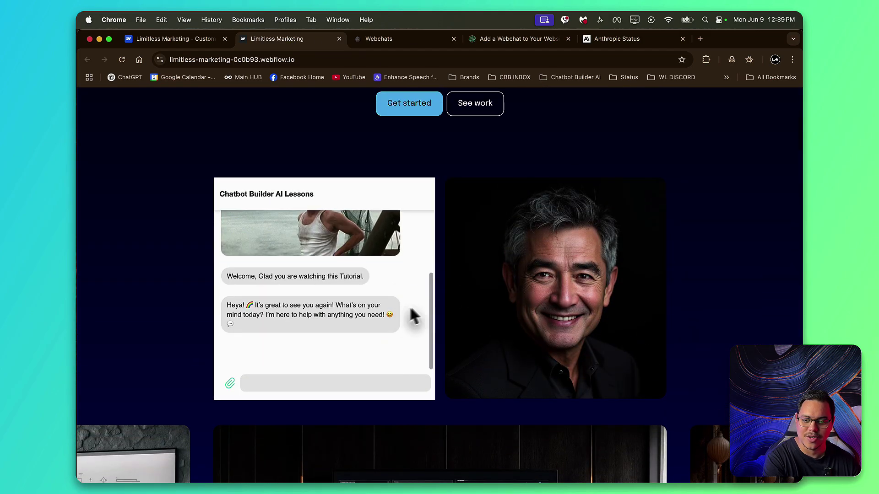
pyautogui.click(122, 59)
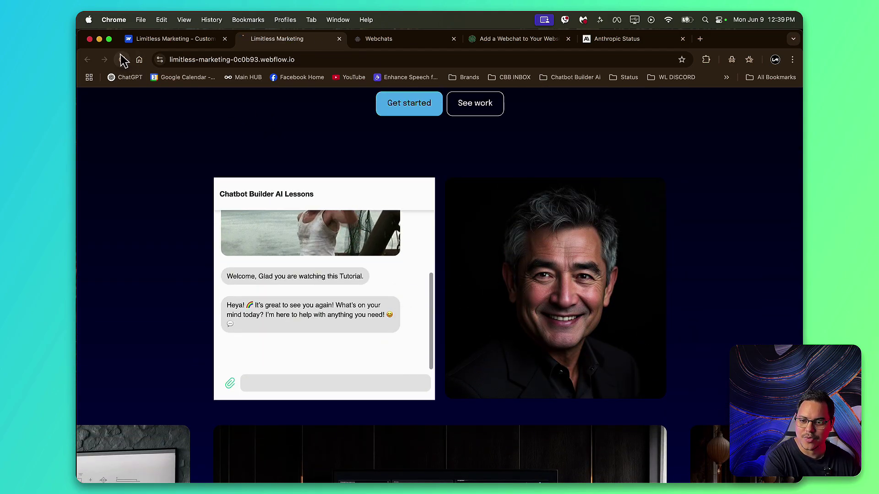